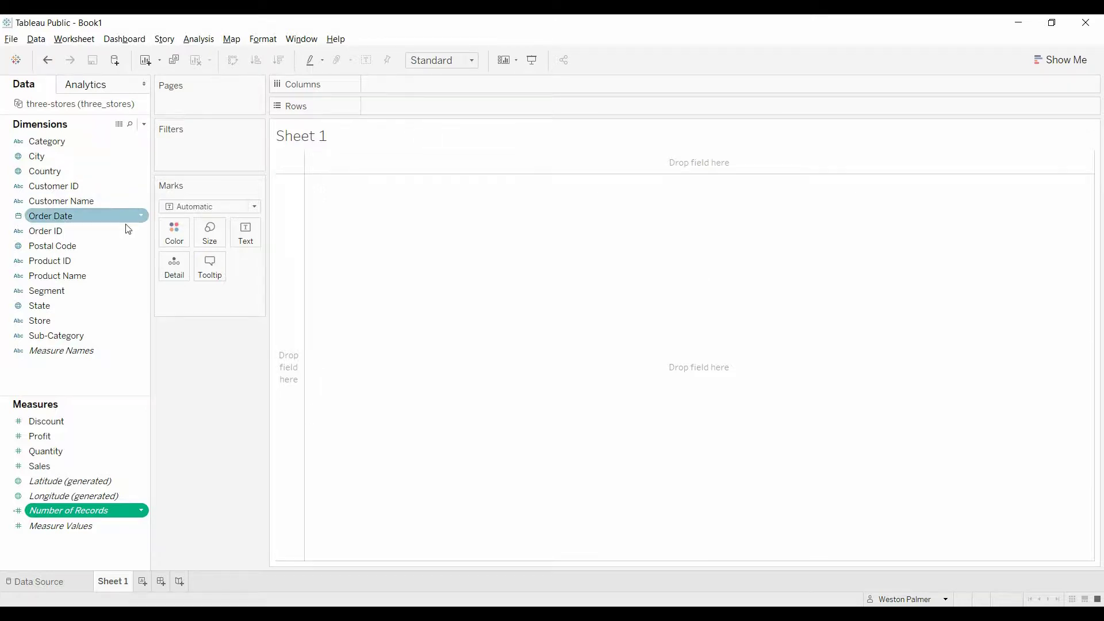
Step: On Sheet 1, plot SUM(Sales) by continuous MONTH(Order Date) with one coloured line per Store
{"action": "left_click_drag", "start_coordinate": [52, 217], "coordinate": [399, 94]}
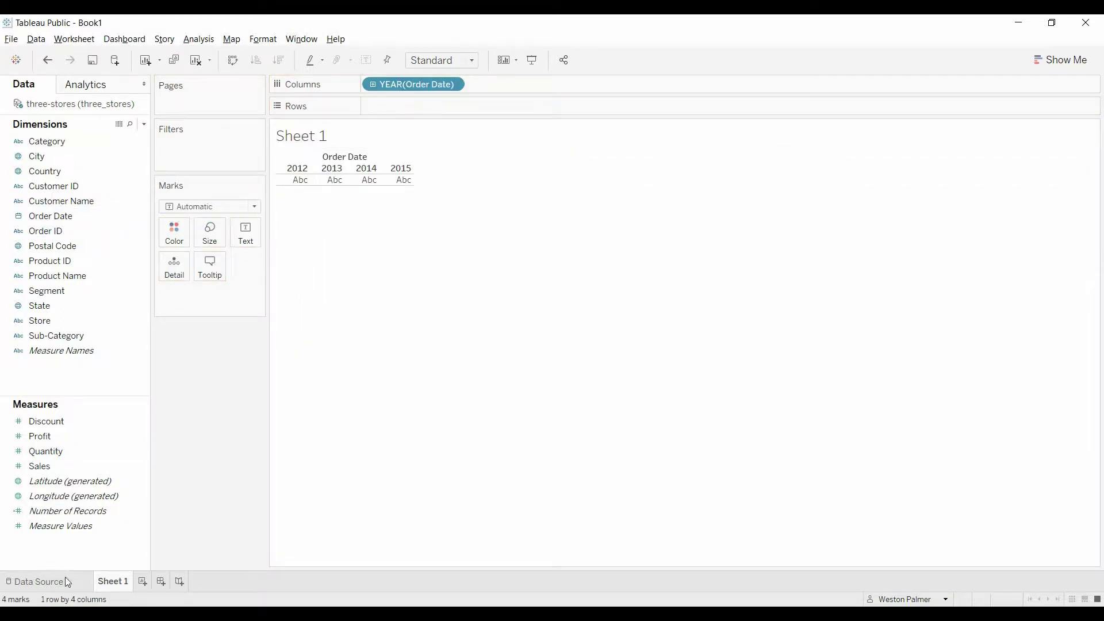
{"action": "left_click", "coordinate": [452, 86]}
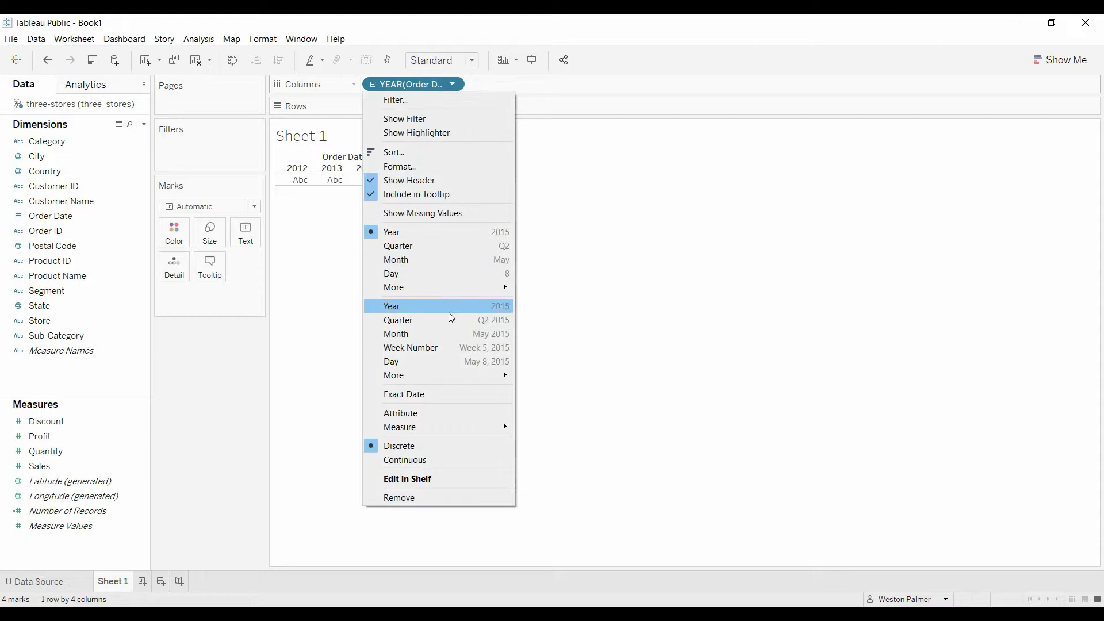
{"action": "left_click", "coordinate": [448, 332]}
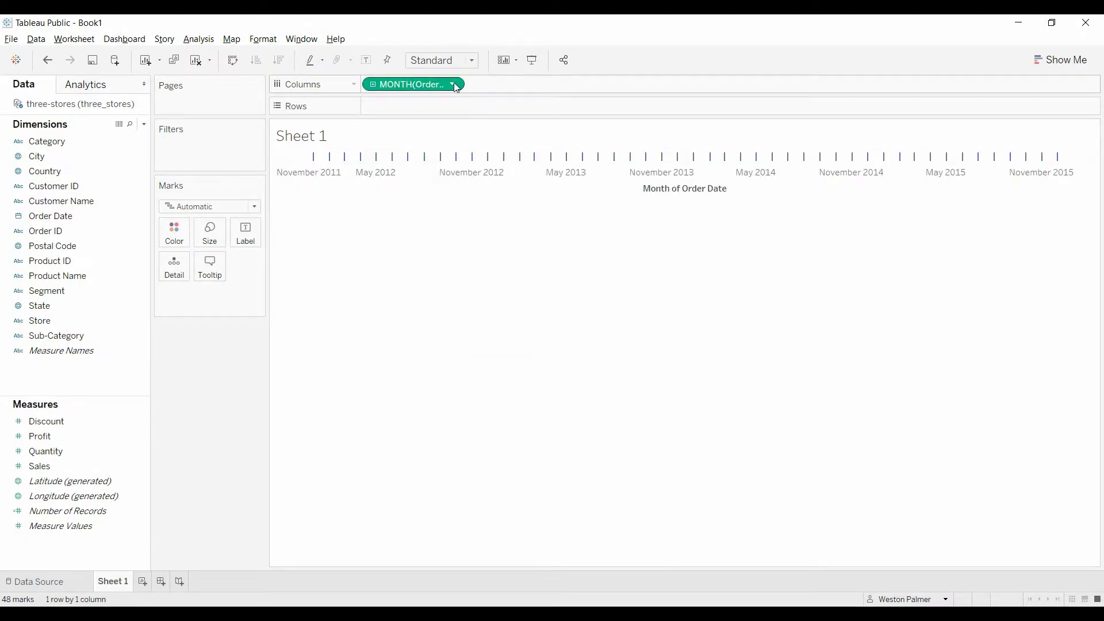
{"action": "left_click", "coordinate": [105, 467]}
{"action": "mouse_move", "coordinate": [46, 470]}
{"action": "left_mouse_down"}
{"action": "mouse_move", "coordinate": [336, 139]}
{"action": "mouse_move", "coordinate": [378, 112]}
{"action": "left_mouse_up"}
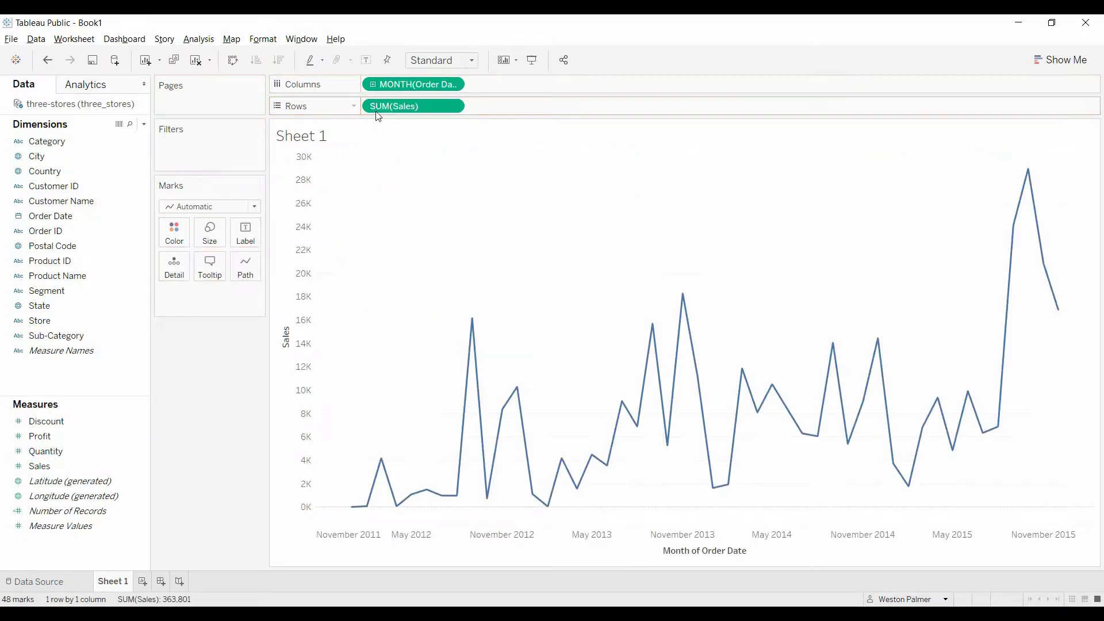
{"action": "left_click", "coordinate": [42, 326]}
{"action": "left_click_drag", "start_coordinate": [42, 327], "coordinate": [175, 229]}
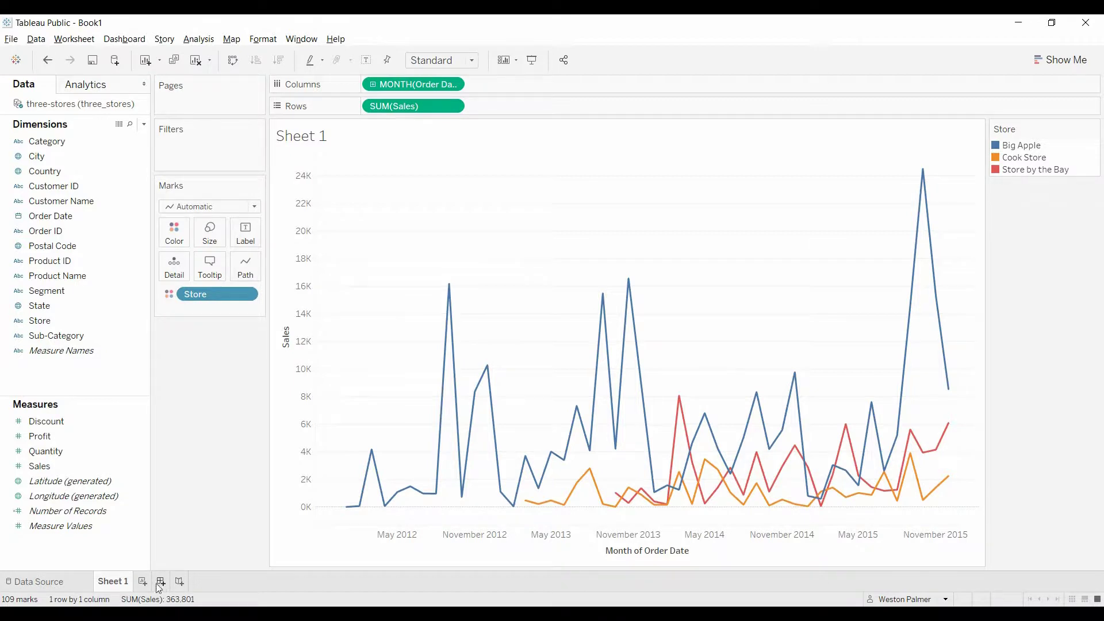
Step: On a new Sheet 2, put Store and discrete MONTH(Order Date) on Rows as a text table
{"action": "left_click", "coordinate": [140, 584]}
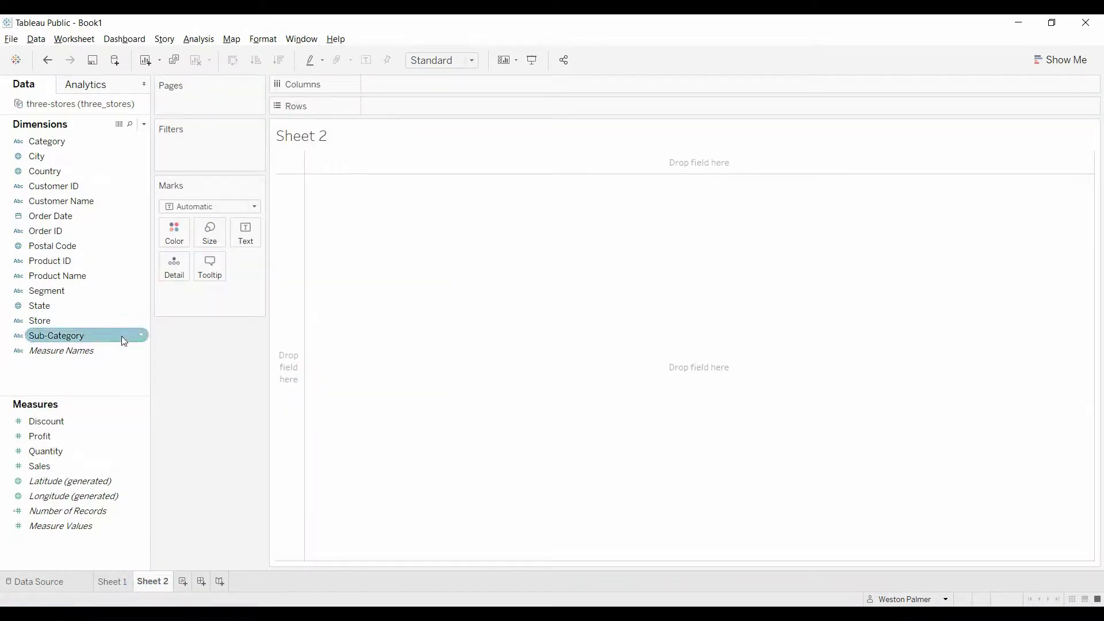
{"action": "left_click_drag", "start_coordinate": [41, 321], "coordinate": [396, 112]}
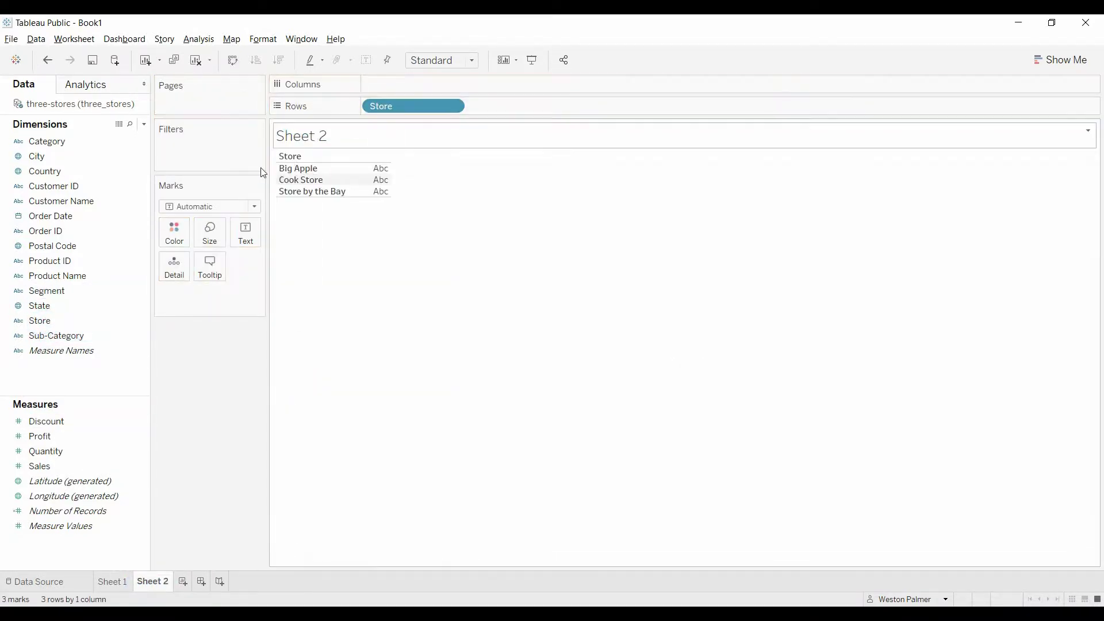
{"action": "left_click", "coordinate": [60, 218]}
{"action": "left_click_drag", "start_coordinate": [113, 217], "coordinate": [541, 105]}
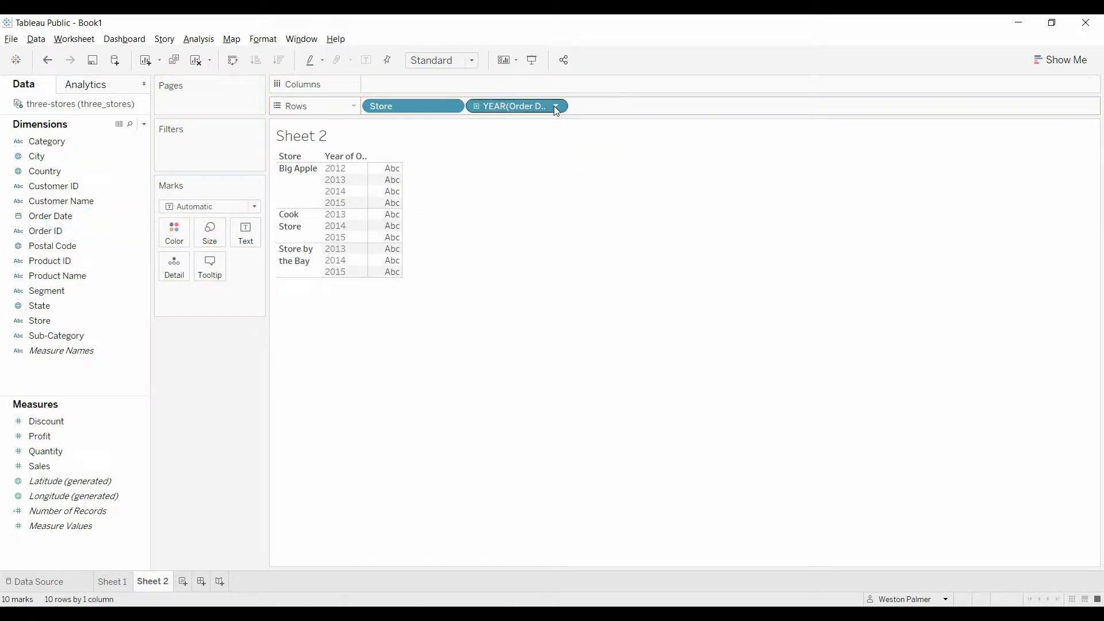
{"action": "left_click", "coordinate": [555, 106]}
{"action": "left_click", "coordinate": [516, 356]}
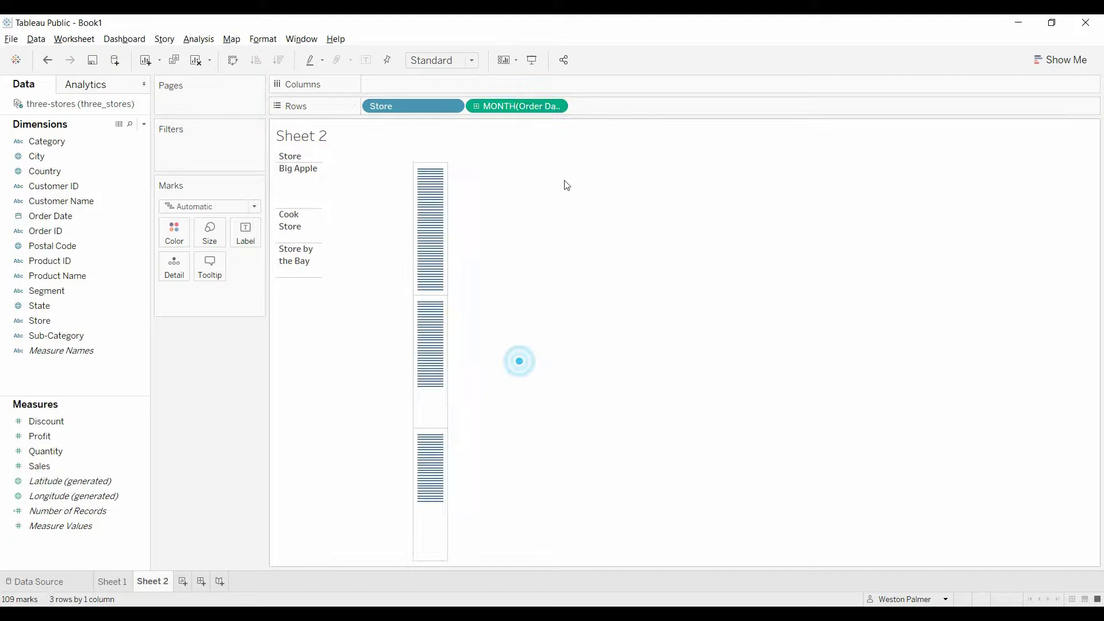
{"action": "left_click", "coordinate": [556, 106]}
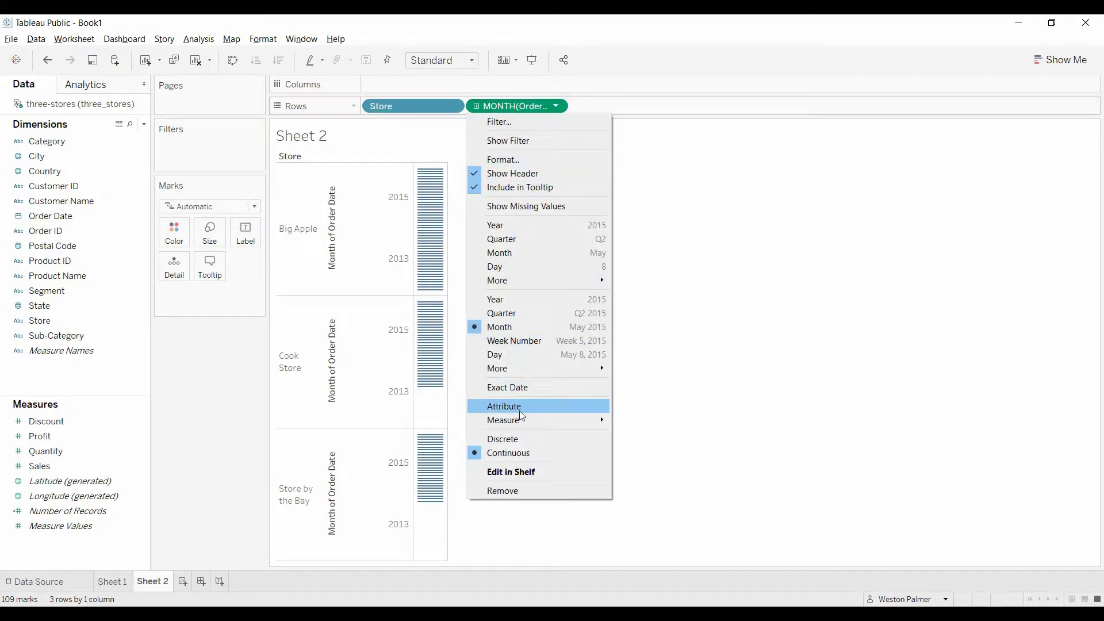
{"action": "left_click", "coordinate": [521, 440]}
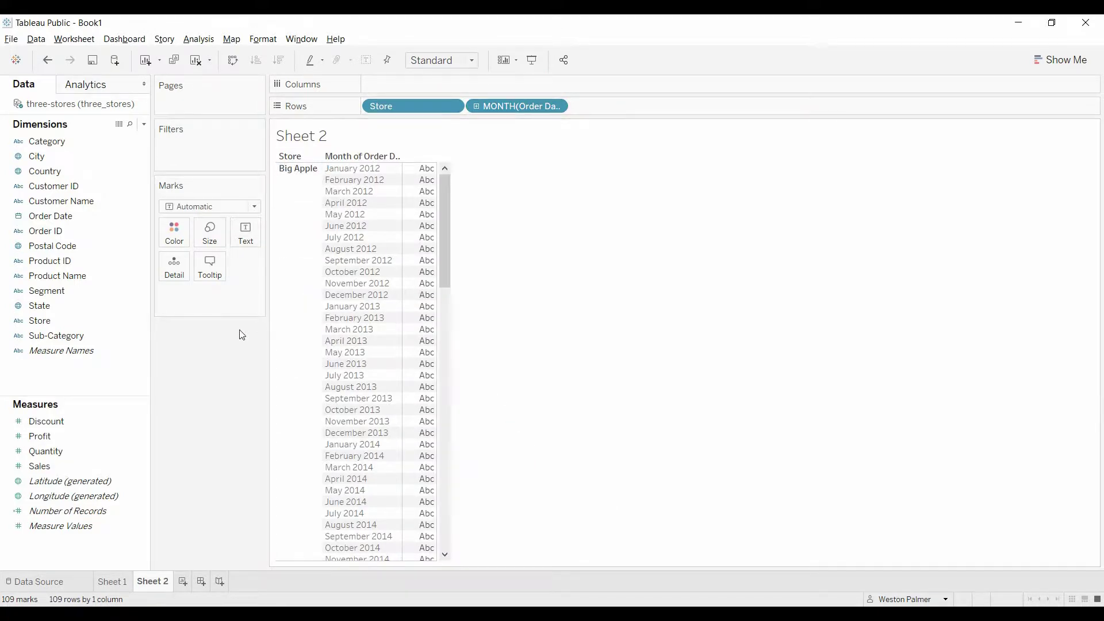
Step: Start a new calculated field named 'Month Open'
{"action": "left_click", "coordinate": [143, 124]}
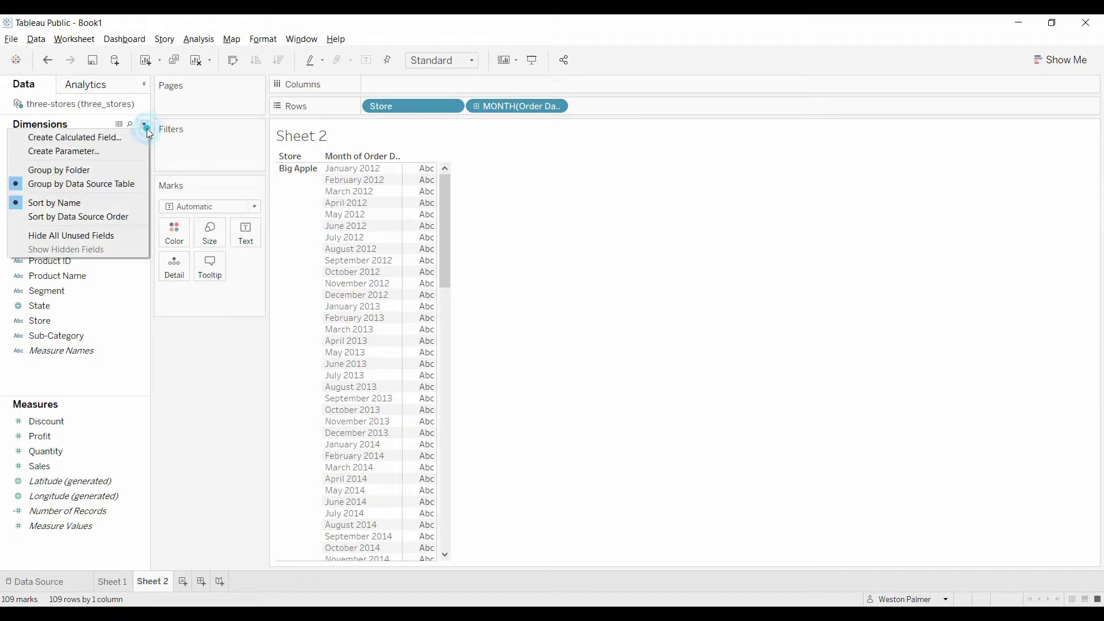
{"action": "left_click", "coordinate": [127, 136]}
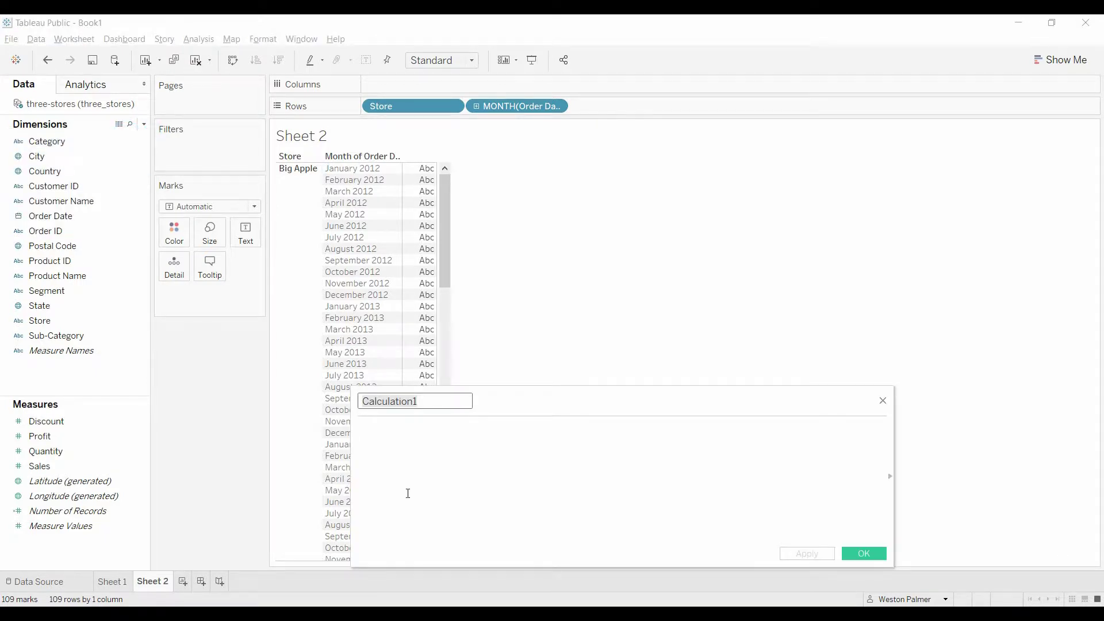
{"action": "type", "text": "Month Open"}
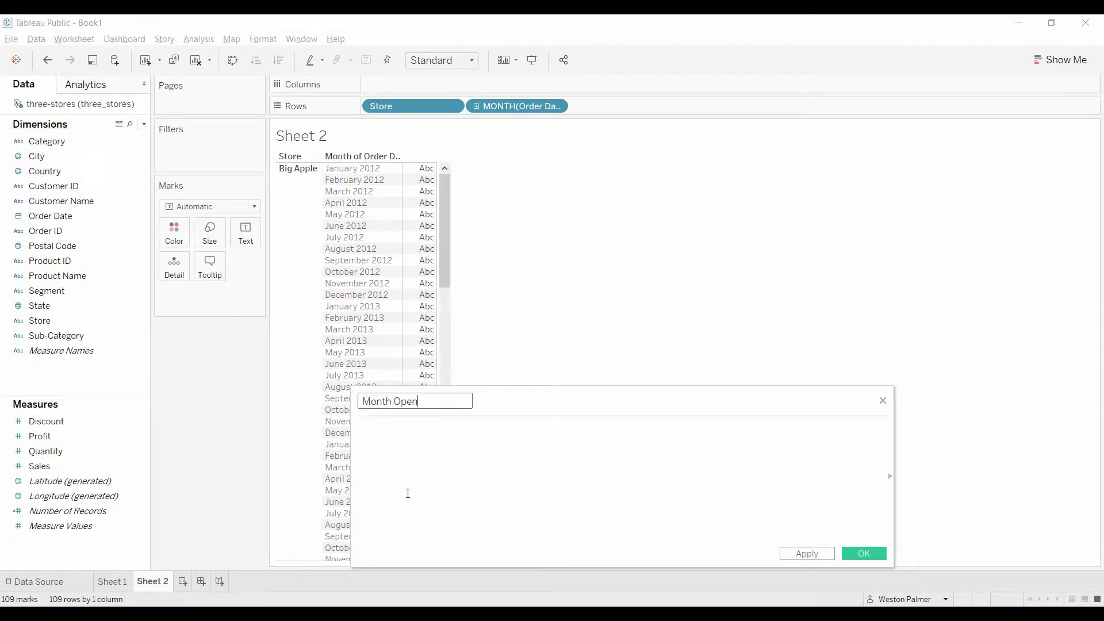
{"action": "key", "text": "Tab"}
Step: Enter the formula {Fixed [Store]:min(month([Order Date]))} and save the calculation
{"action": "type", "text": "{F"}
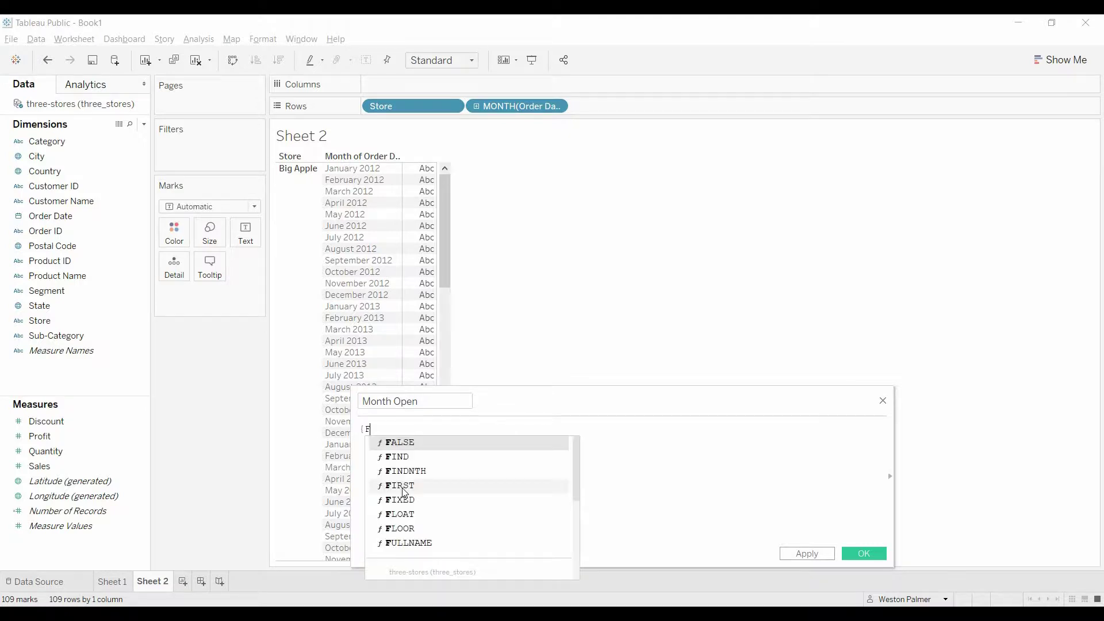
{"action": "type", "text": "ixed stor"}
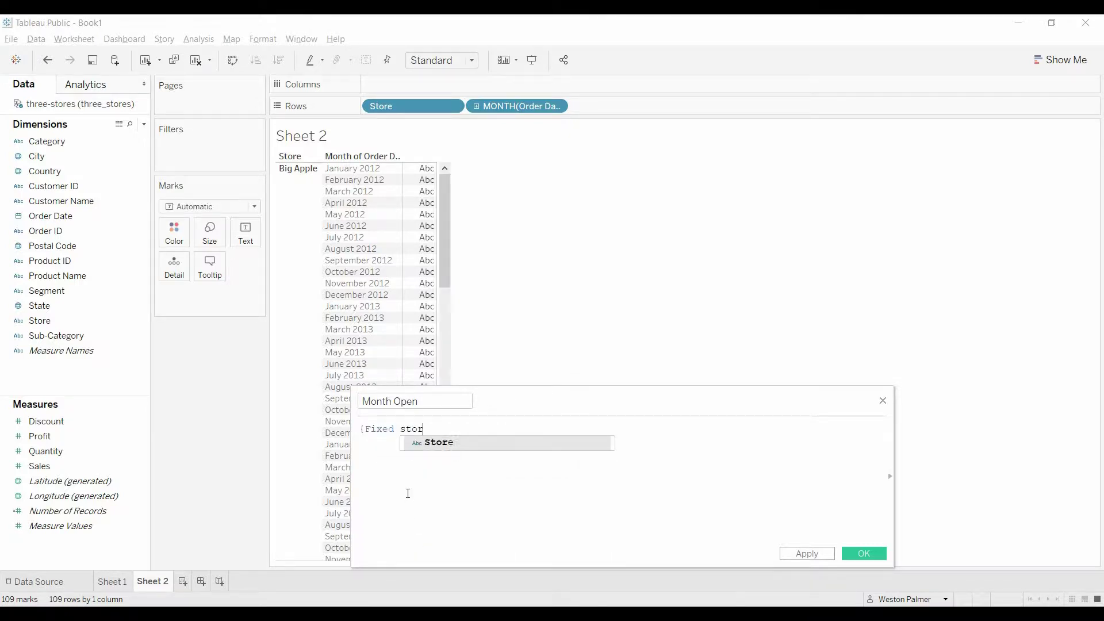
{"action": "key", "text": "Return"}
{"action": "type", "text": ":"}
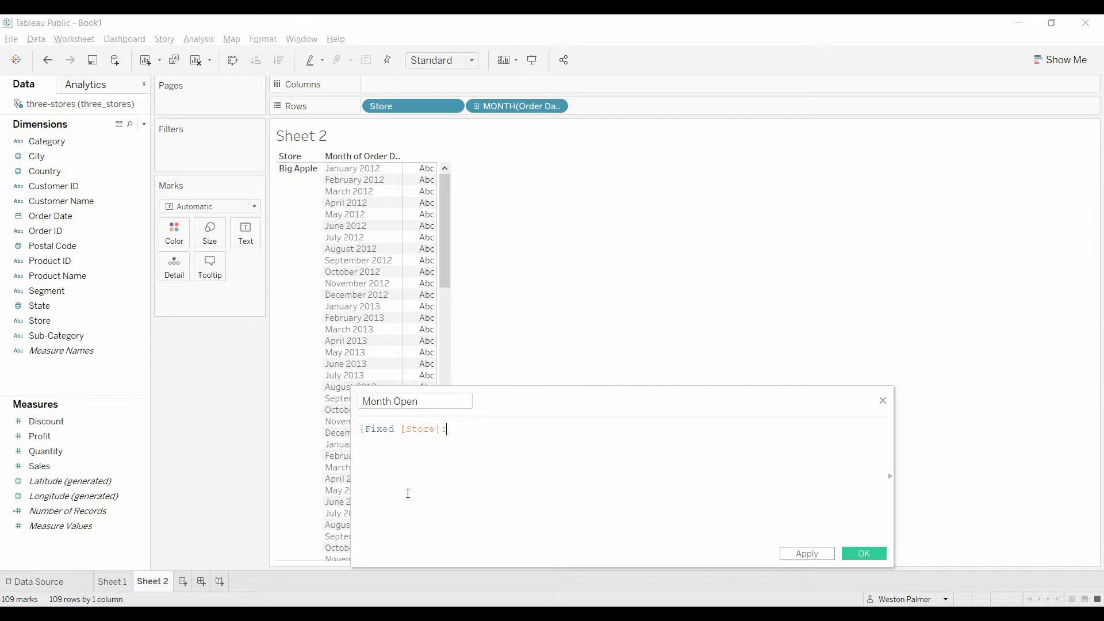
{"action": "type", "text": "min"}
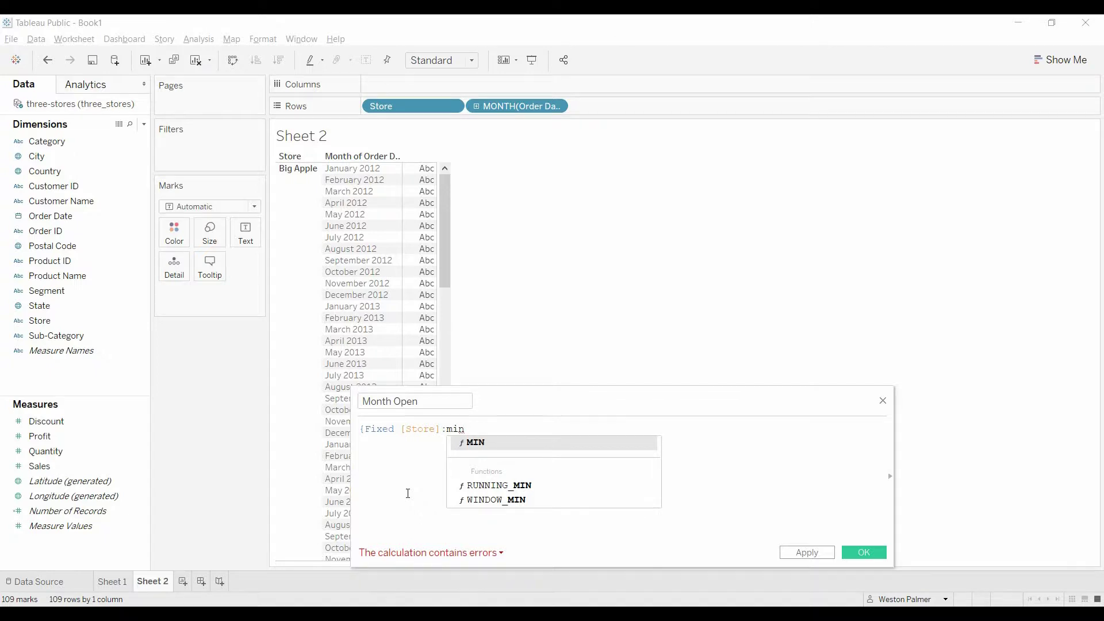
{"action": "type", "text": "(mon"}
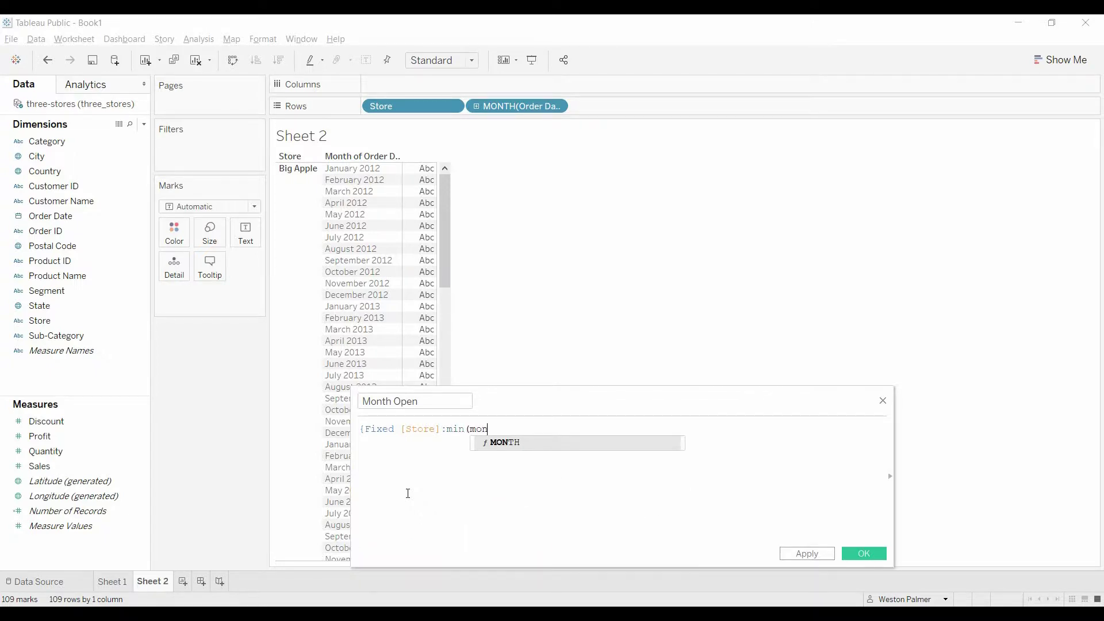
{"action": "type", "text": "th("}
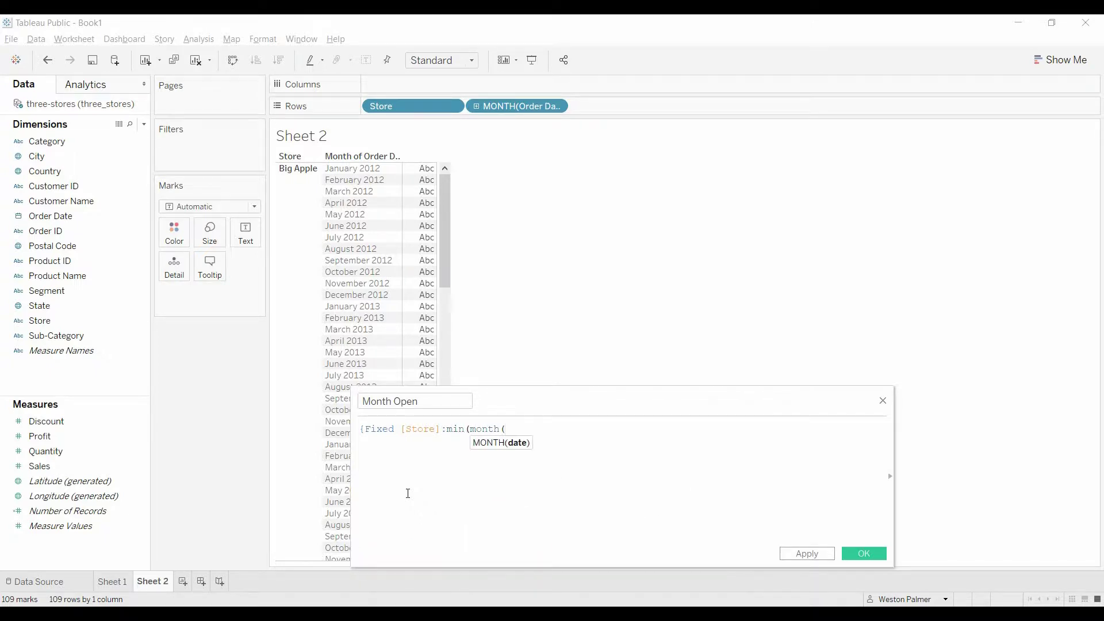
{"action": "key", "text": "BackSpace"}
{"action": "key", "text": "BackSpace"}
{"action": "key", "text": "BackSpace"}
{"action": "key", "text": "BackSpace"}
{"action": "key", "text": "BackSpace"}
{"action": "key", "text": "BackSpace"}
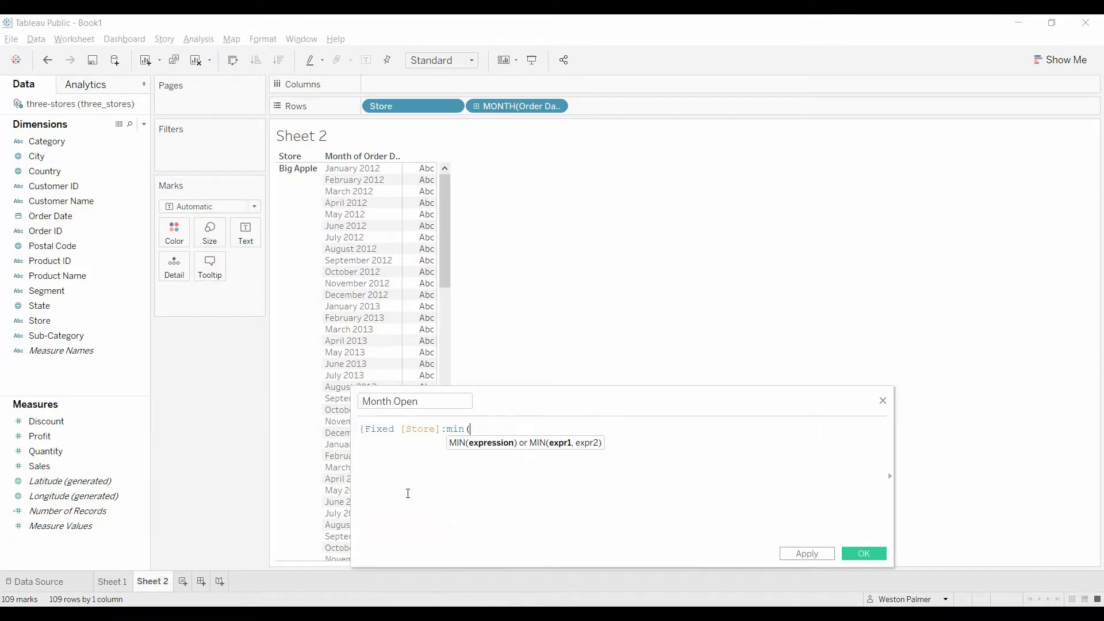
{"action": "type", "text": "order"}
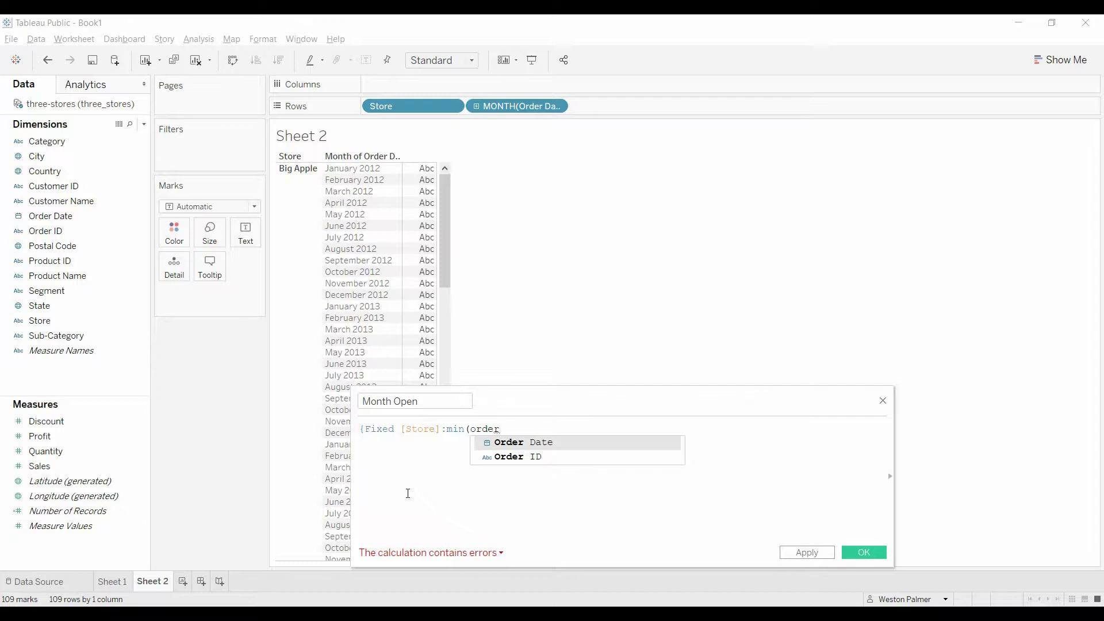
{"action": "key", "text": "BackSpace"}
{"action": "key", "text": "BackSpace"}
{"action": "key", "text": "BackSpace"}
{"action": "key", "text": "BackSpace"}
{"action": "key", "text": "BackSpace"}
{"action": "type", "text": "mon"}
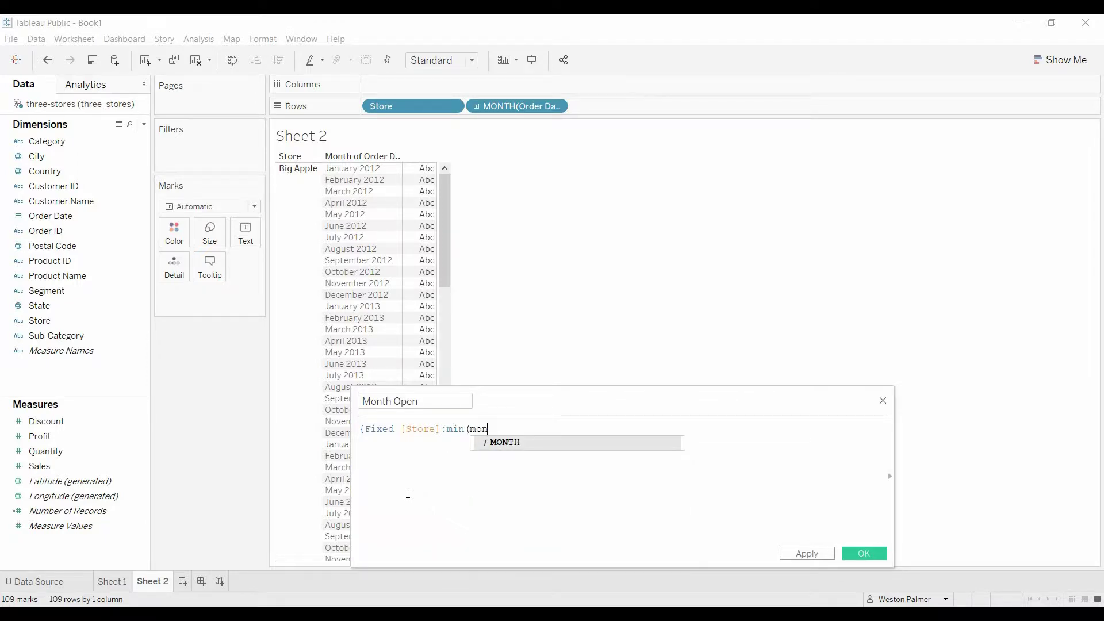
{"action": "type", "text": "th(order"}
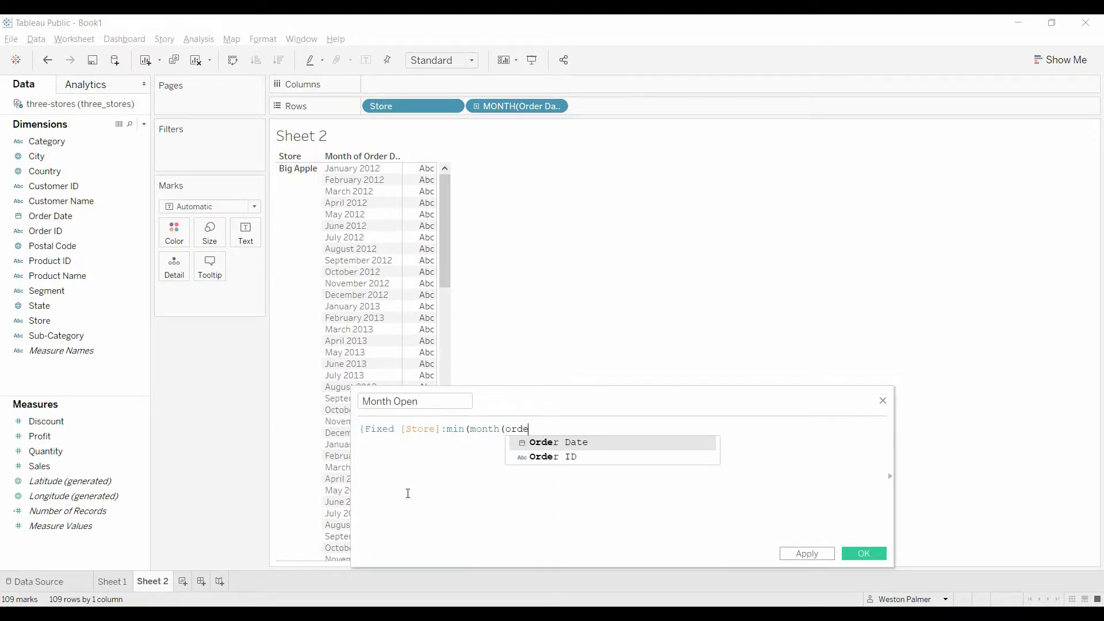
{"action": "key", "text": "Return"}
{"action": "type", "text": ")"}
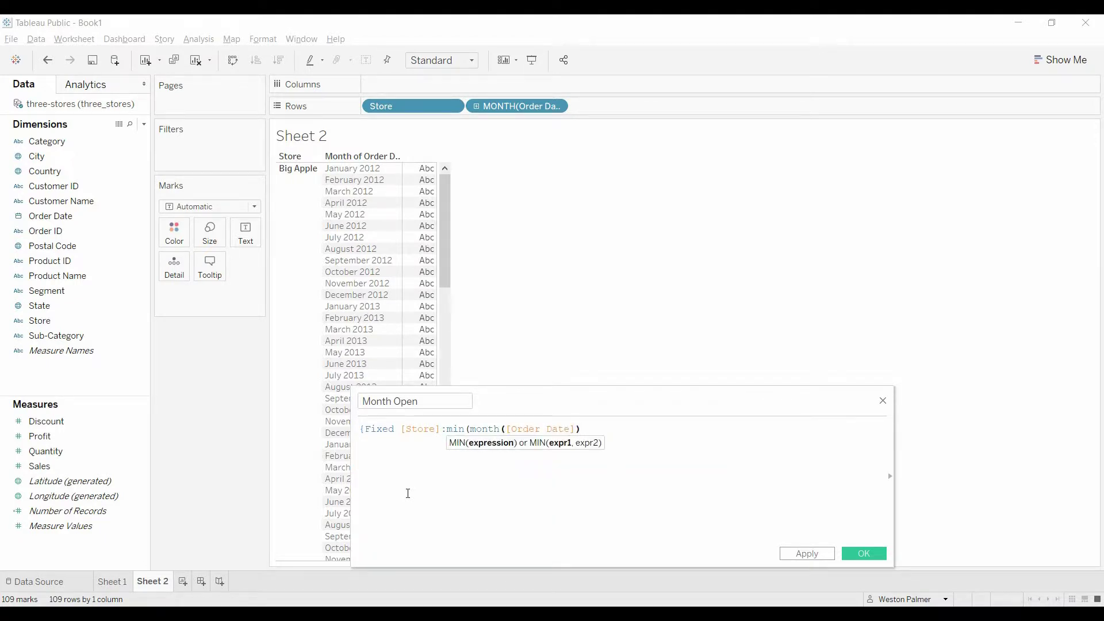
{"action": "type", "text": ")"}
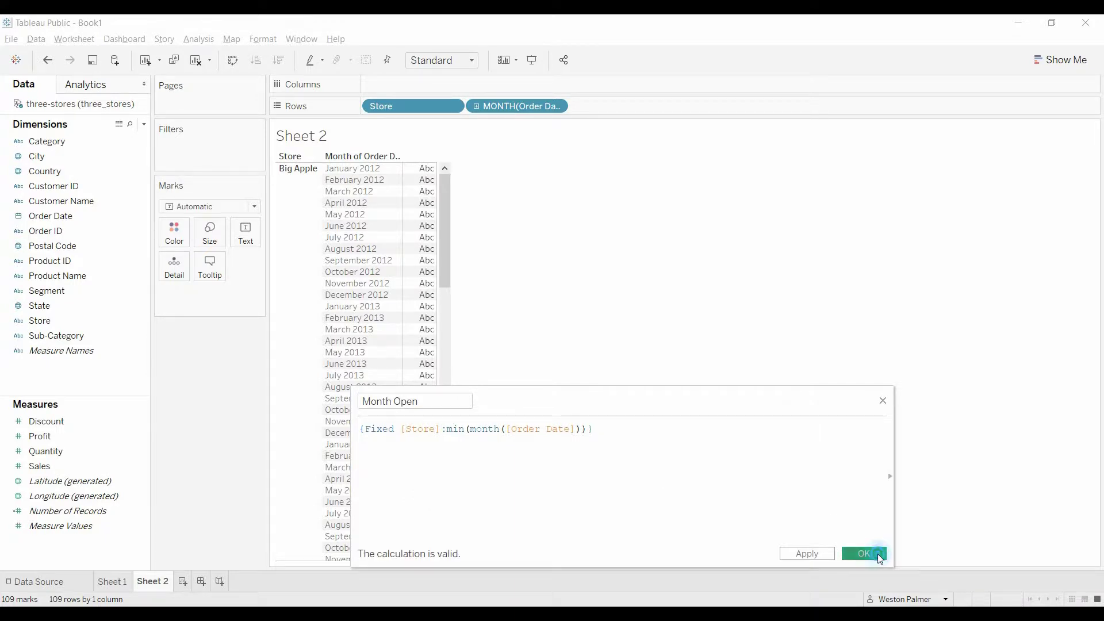
{"action": "left_click", "coordinate": [878, 554]}
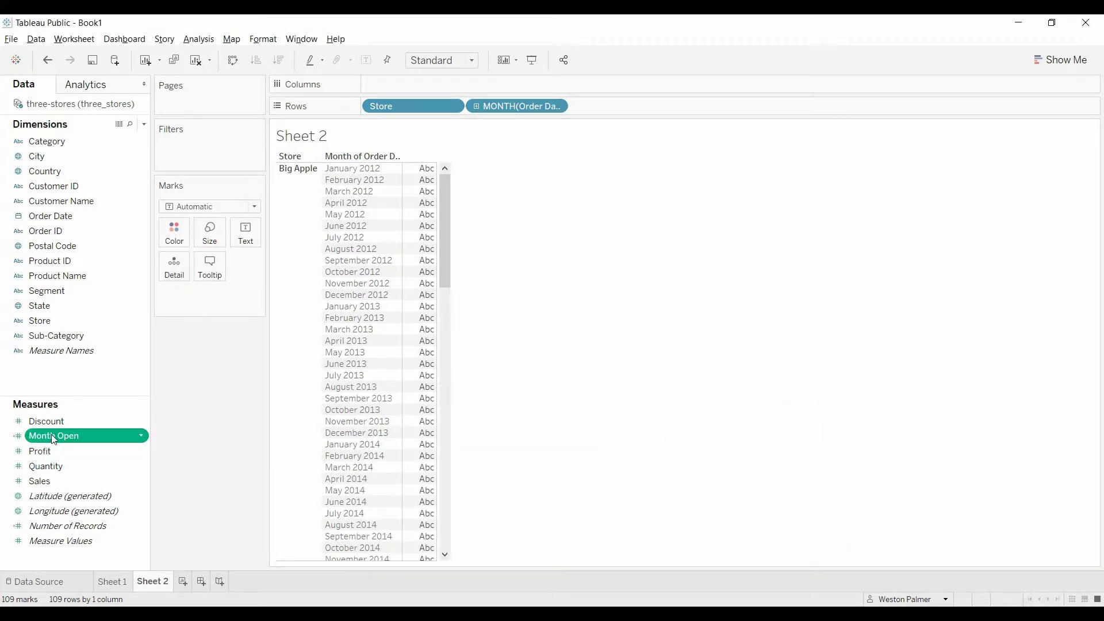
Step: Duplicate the Month Open field to create Month Open (copy)
{"action": "mouse_move", "coordinate": [52, 438]}
{"action": "left_mouse_down"}
{"action": "mouse_move", "coordinate": [79, 444]}
{"action": "mouse_move", "coordinate": [87, 460]}
{"action": "mouse_move", "coordinate": [171, 449]}
{"action": "mouse_move", "coordinate": [62, 448]}
{"action": "left_mouse_up"}
{"action": "right_click", "coordinate": [107, 441]}
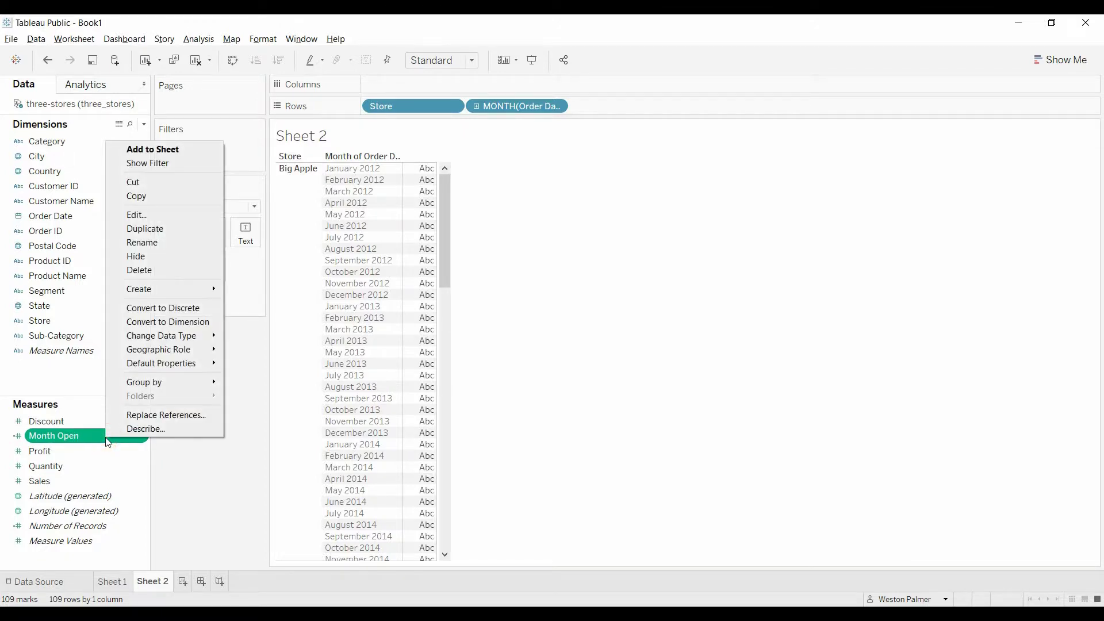
{"action": "left_click", "coordinate": [177, 226]}
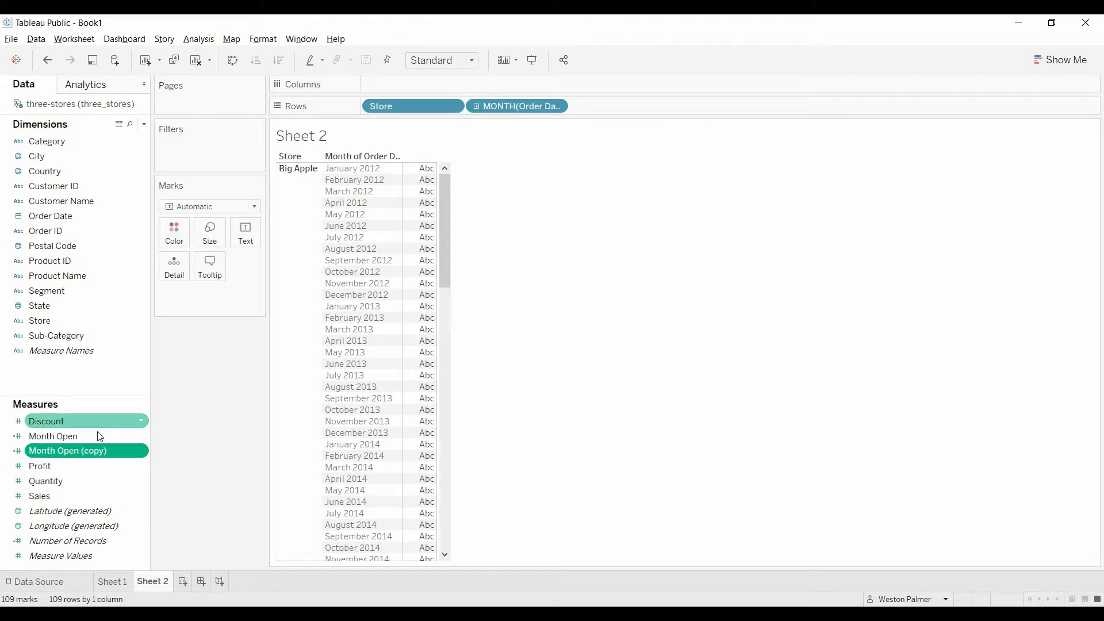
Step: Change Month Open (copy)'s formula to {Fixed [Store]:min(DATETRUNC('month',[Order Date]))}
{"action": "left_click", "coordinate": [142, 451]}
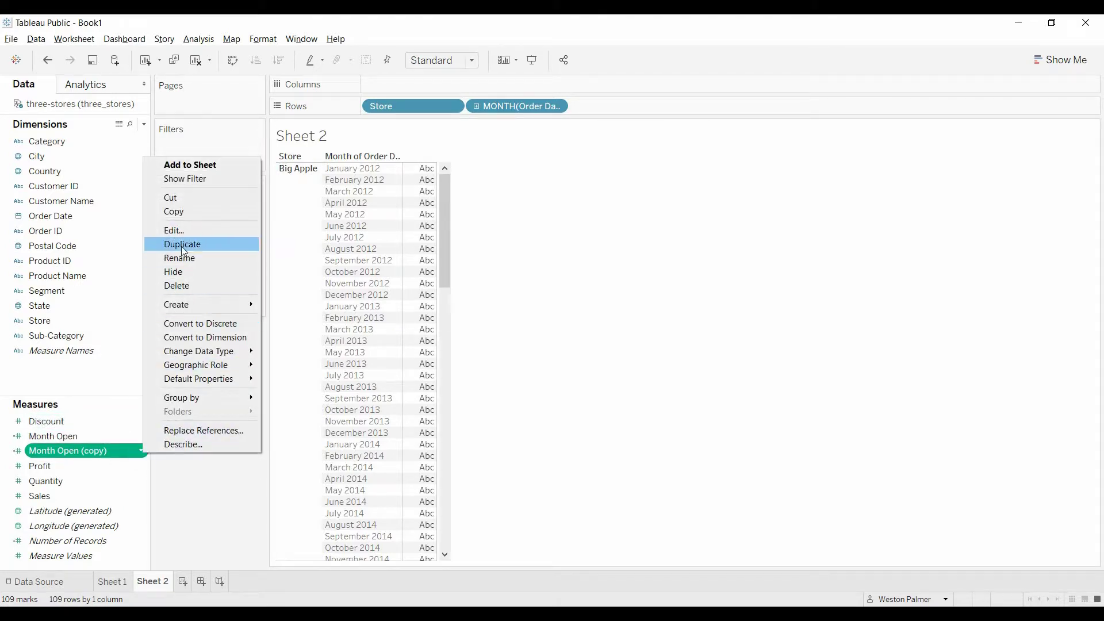
{"action": "left_click", "coordinate": [175, 230]}
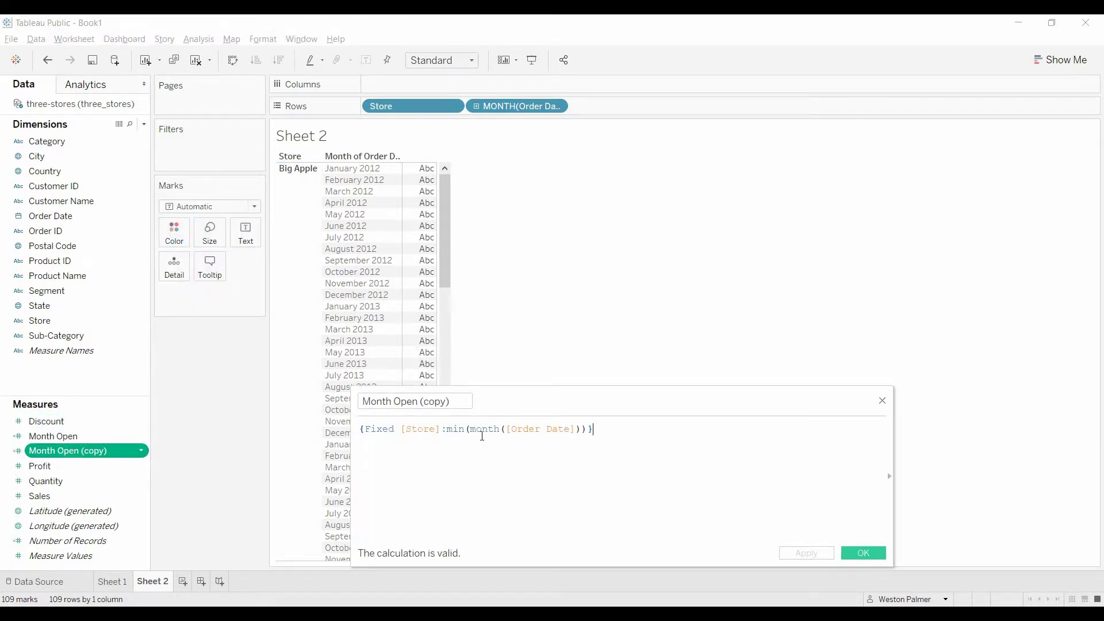
{"action": "left_click_drag", "start_coordinate": [468, 430], "coordinate": [504, 436]}
{"action": "type", "text": "Datetru"}
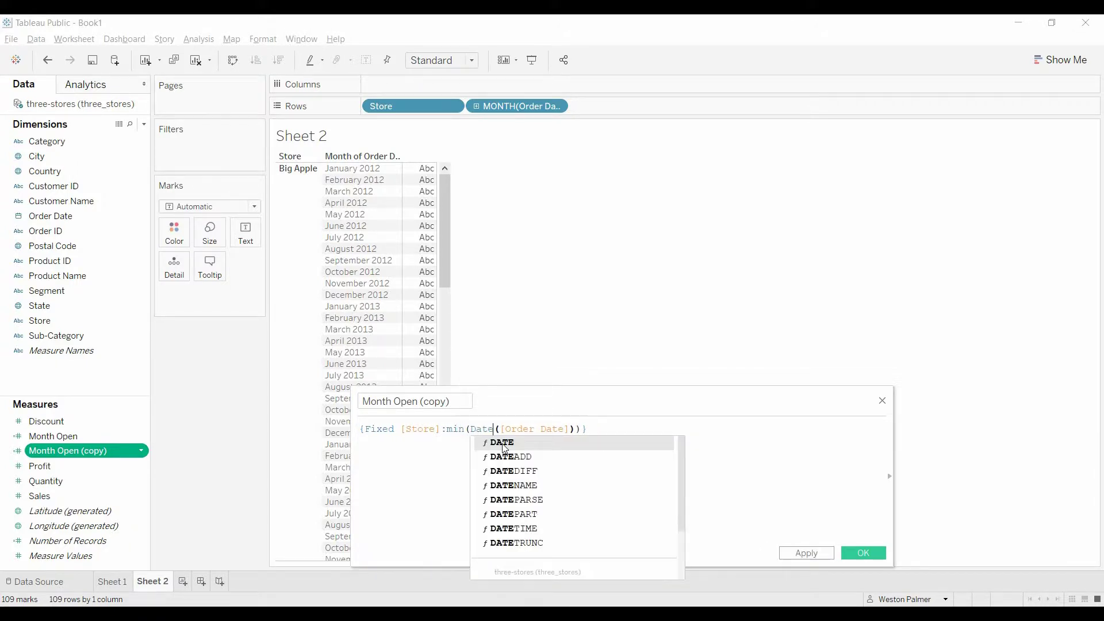
{"action": "left_click", "coordinate": [504, 448]}
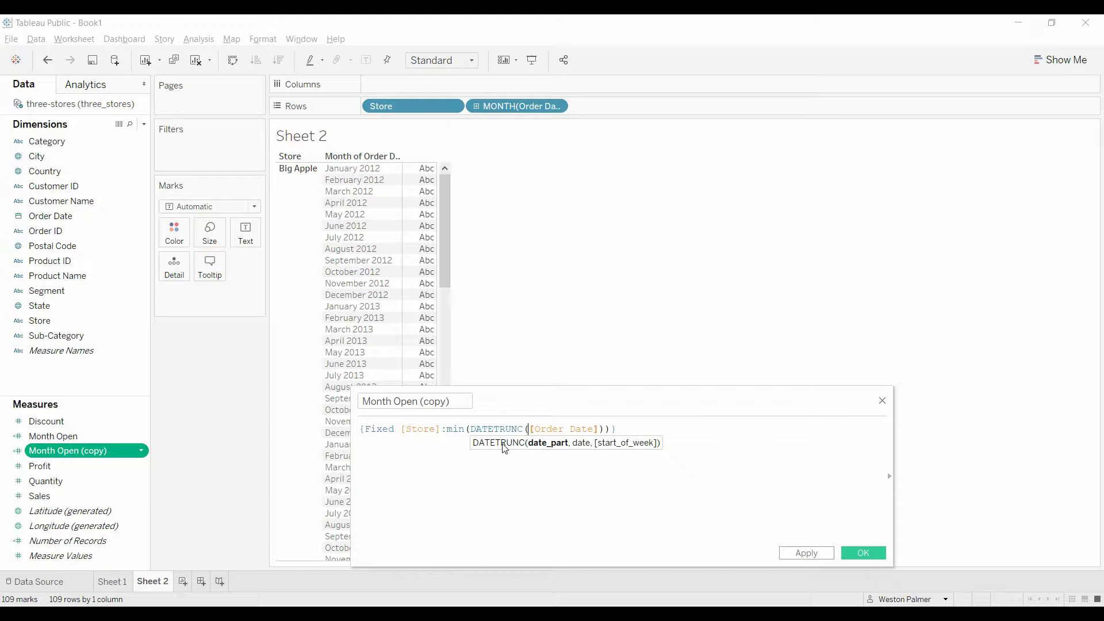
{"action": "type", "text": "'montbh"}
{"action": "key", "text": "BackSpace"}
{"action": "key", "text": "BackSpace"}
{"action": "type", "text": "h',"}
{"action": "left_click", "coordinate": [659, 430]}
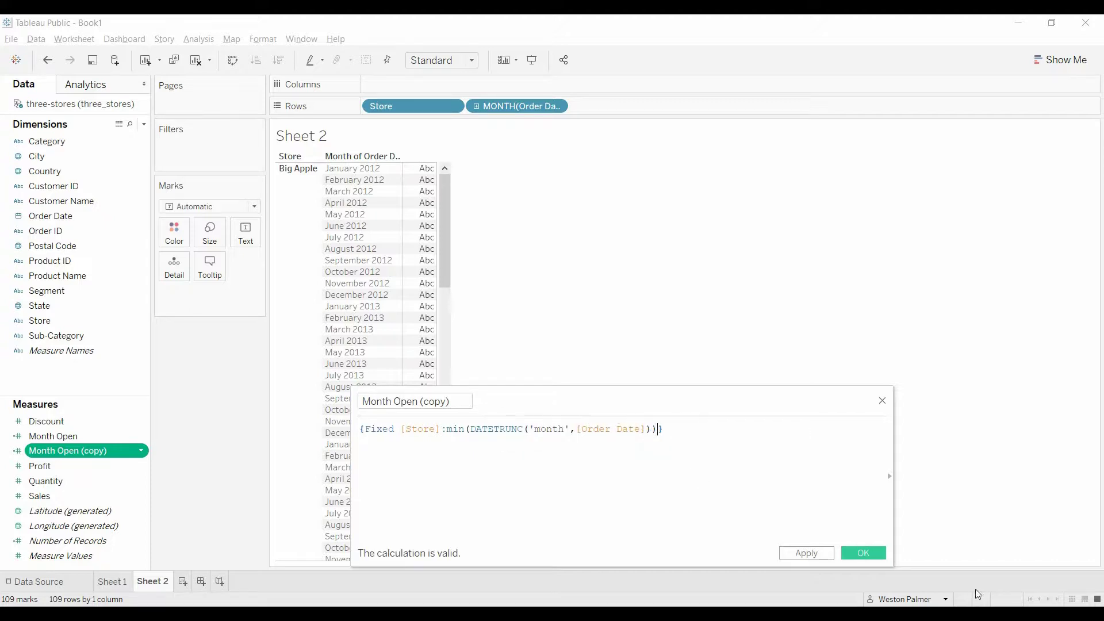
{"action": "left_click", "coordinate": [871, 554]}
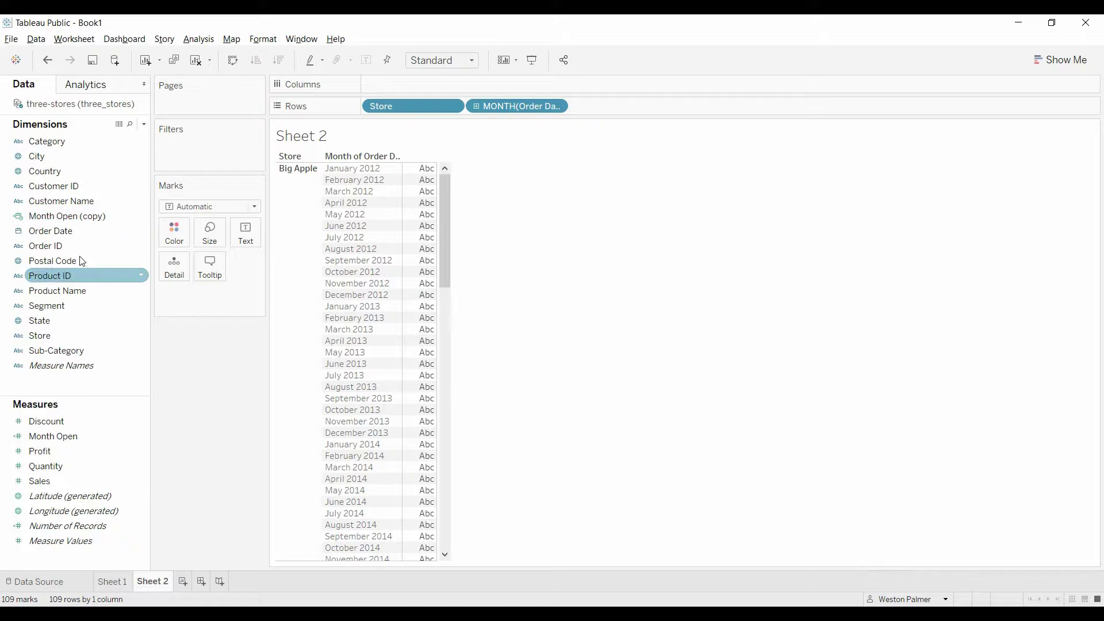
Step: Add Month Open (copy) to Rows as a discrete month, showing January 2012, March 2013, October 2013
{"action": "left_click_drag", "start_coordinate": [63, 216], "coordinate": [599, 115]}
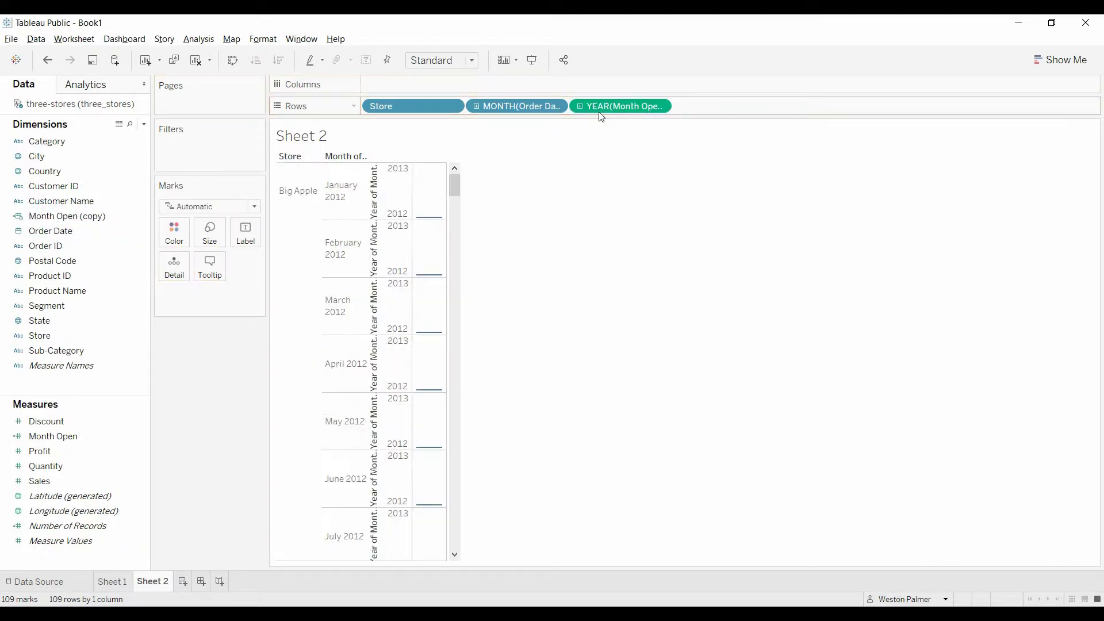
{"action": "left_click", "coordinate": [660, 107]}
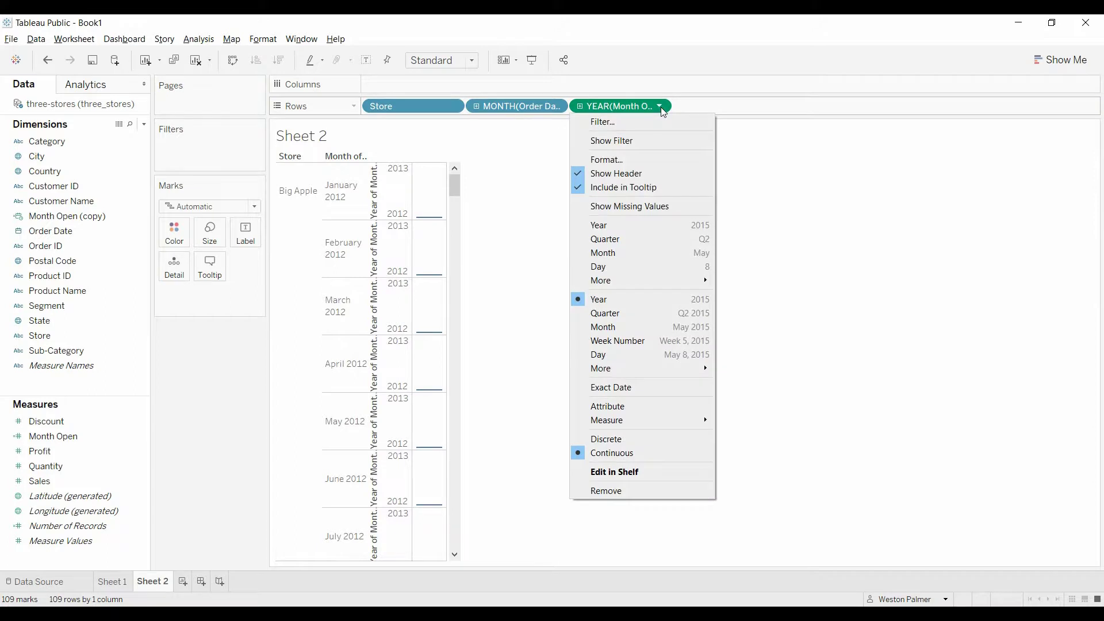
{"action": "left_click", "coordinate": [630, 328]}
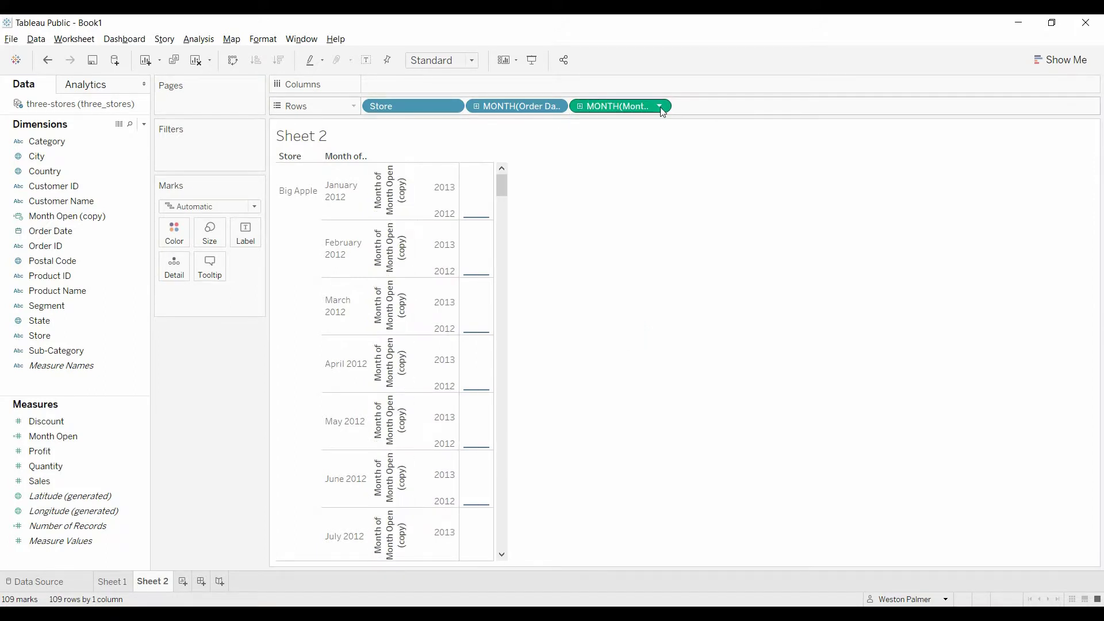
{"action": "left_click", "coordinate": [659, 107]}
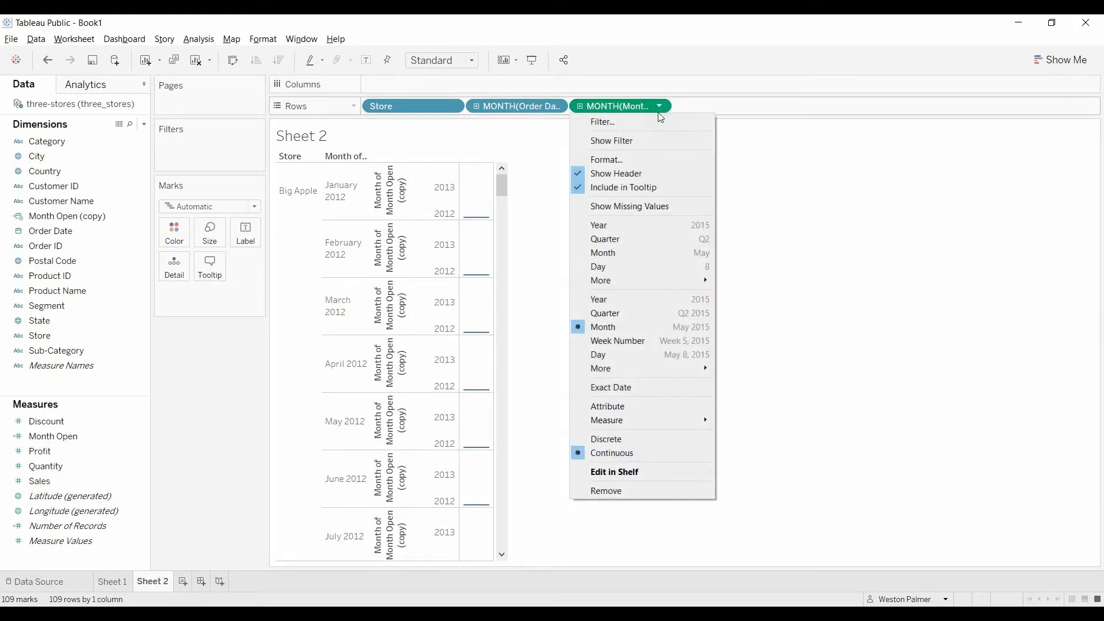
{"action": "left_click", "coordinate": [620, 439]}
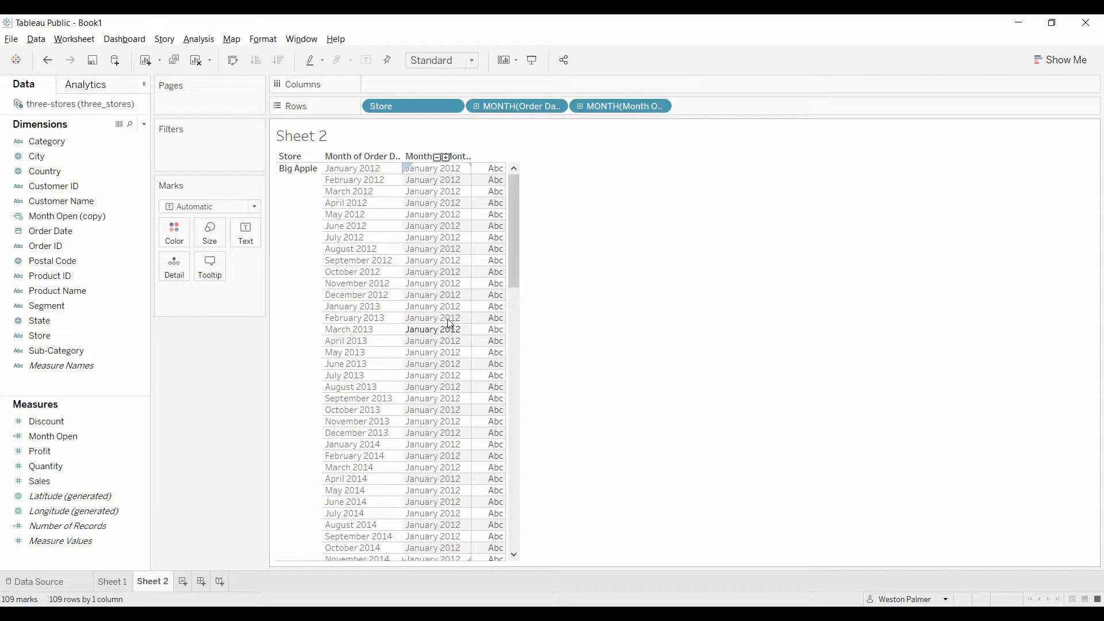
{"action": "left_click_drag", "start_coordinate": [510, 201], "coordinate": [509, 292]}
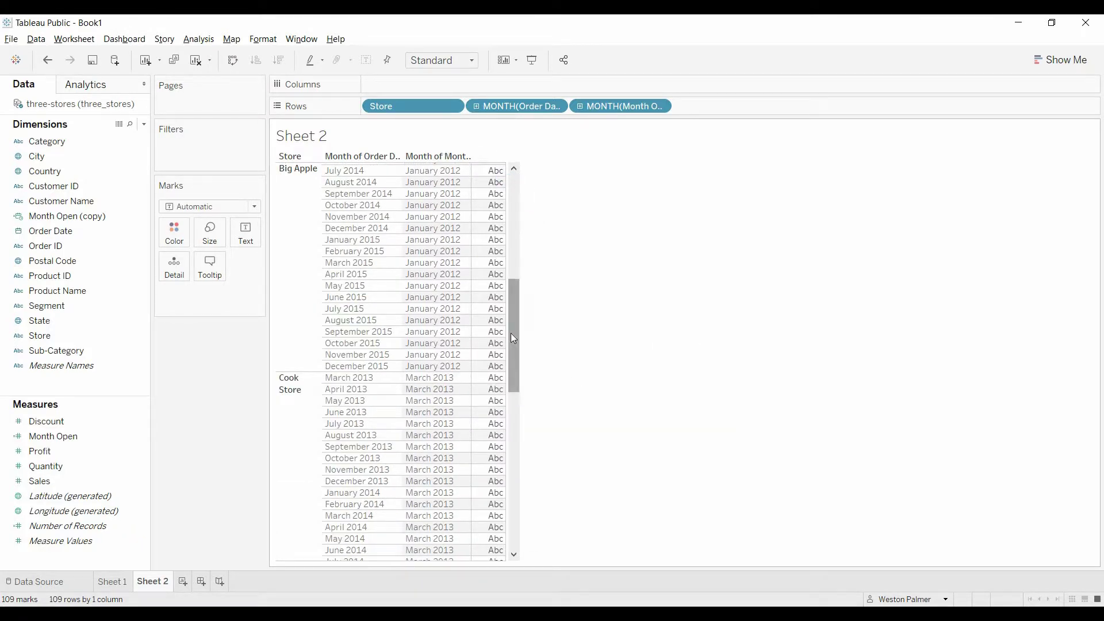
{"action": "left_click_drag", "start_coordinate": [510, 333], "coordinate": [519, 500]}
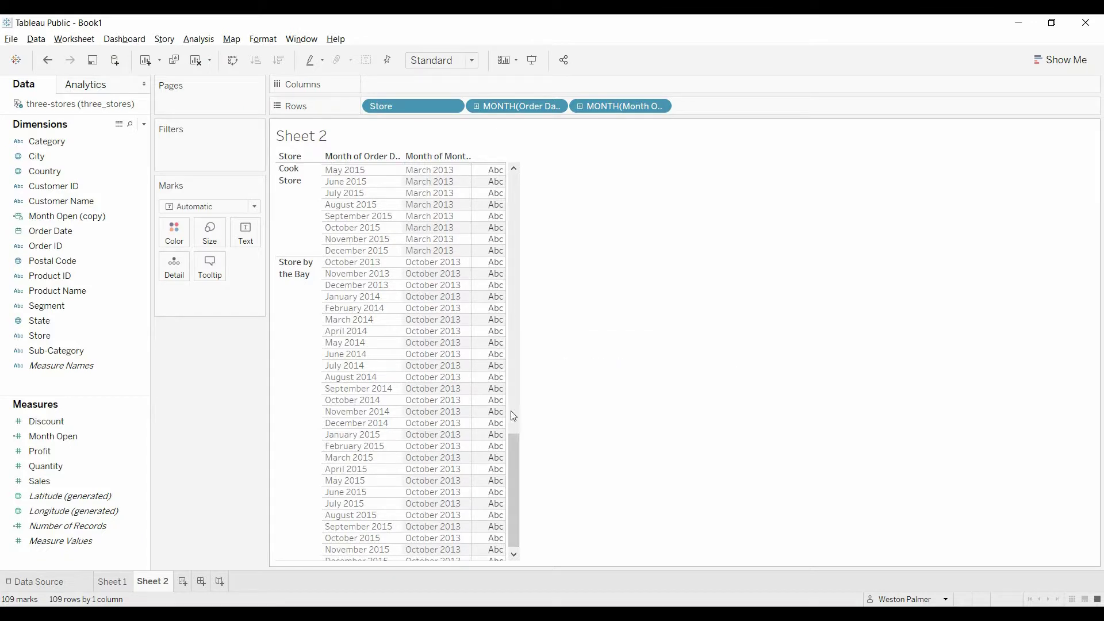
{"action": "left_click_drag", "start_coordinate": [515, 454], "coordinate": [535, 187]}
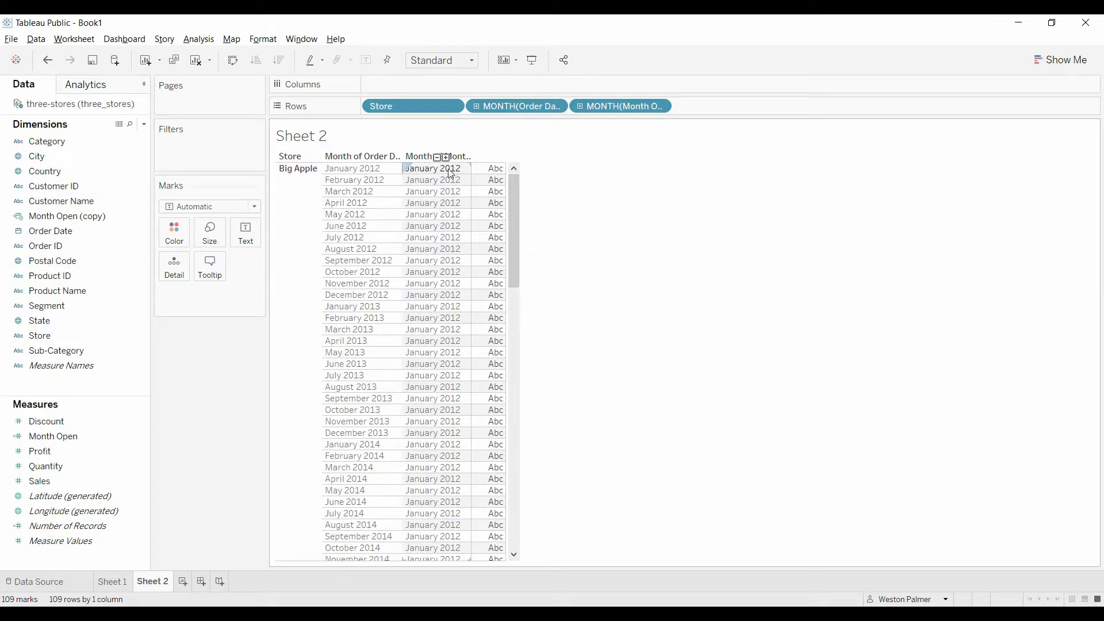
Step: Start a new calculated field named 'Months Open'
{"action": "left_click", "coordinate": [144, 125]}
{"action": "left_click", "coordinate": [108, 138]}
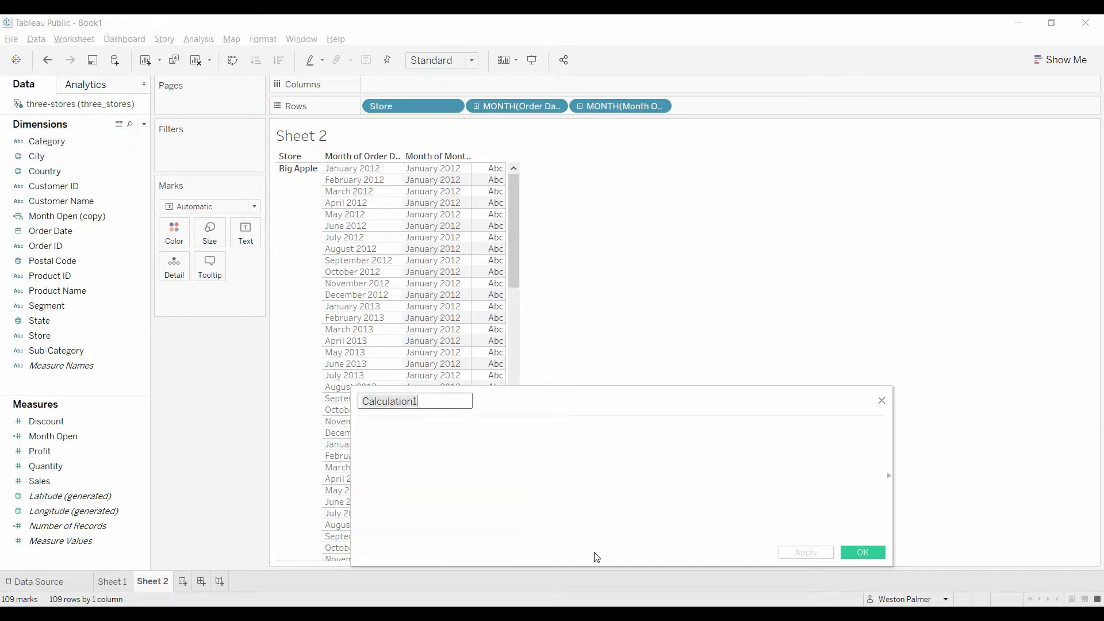
{"action": "type", "text": "Months O"}
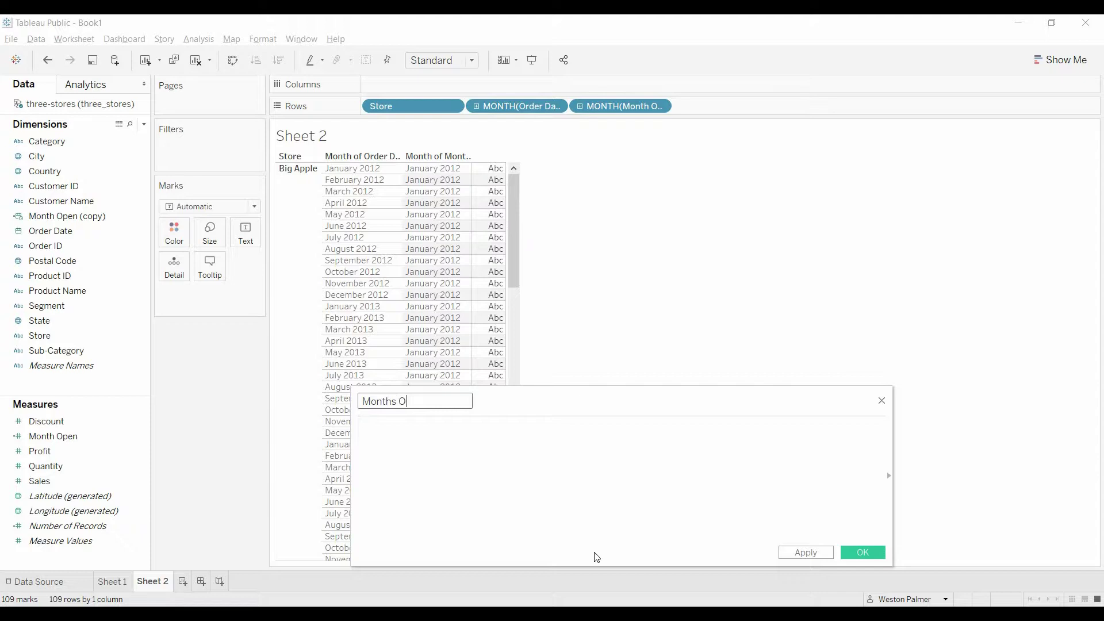
{"action": "type", "text": "pen"}
{"action": "key", "text": "Tab"}
Step: Enter DATEDIFF('month',[Month Open (copy)],[Order Date]) as its formula and save it
{"action": "type", "text": "date"}
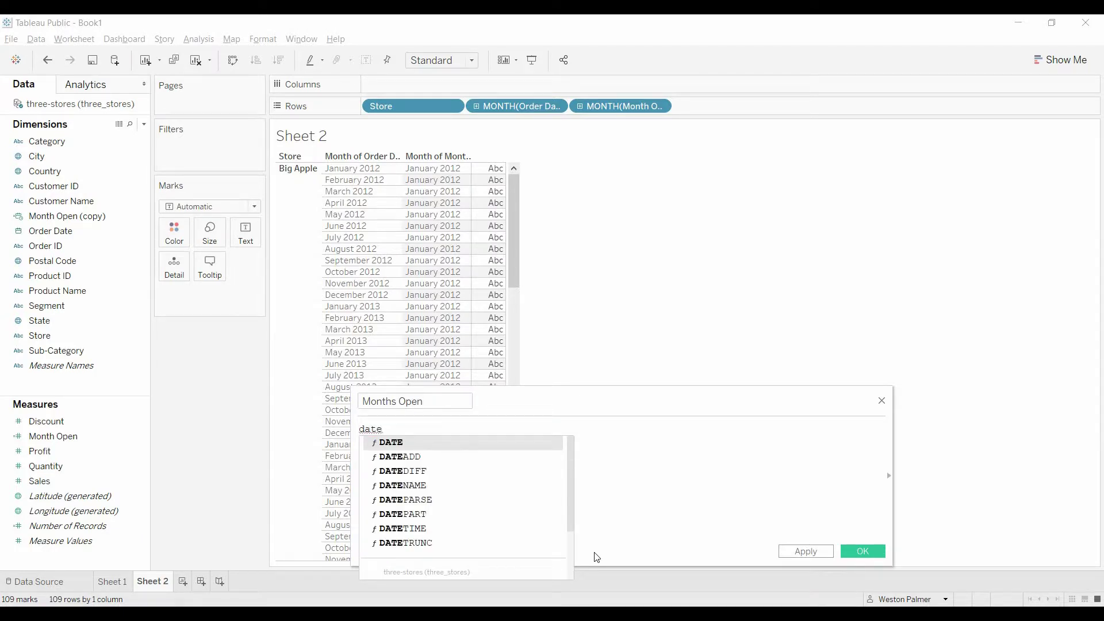
{"action": "type", "text": "d"}
{"action": "key", "text": "Return"}
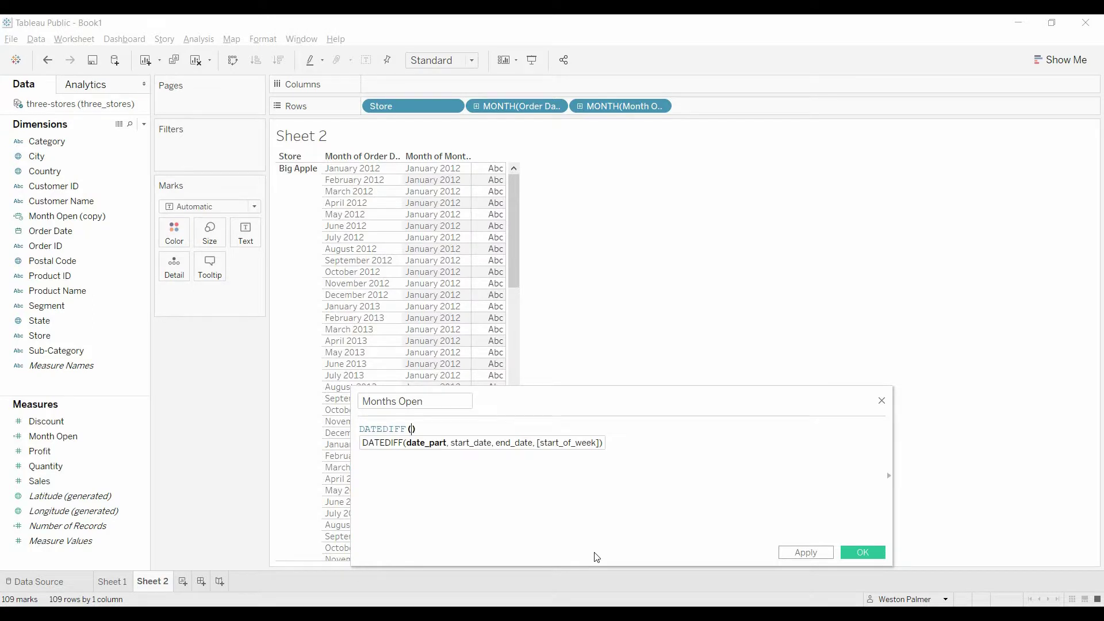
{"action": "type", "text": "'month',"}
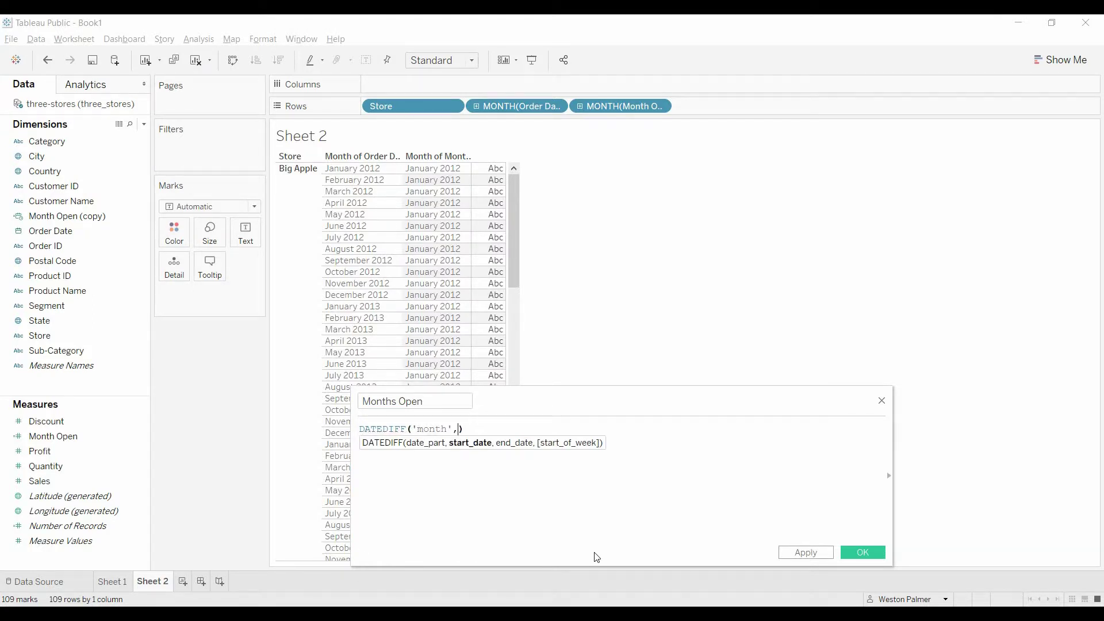
{"action": "type", "text": "mon"}
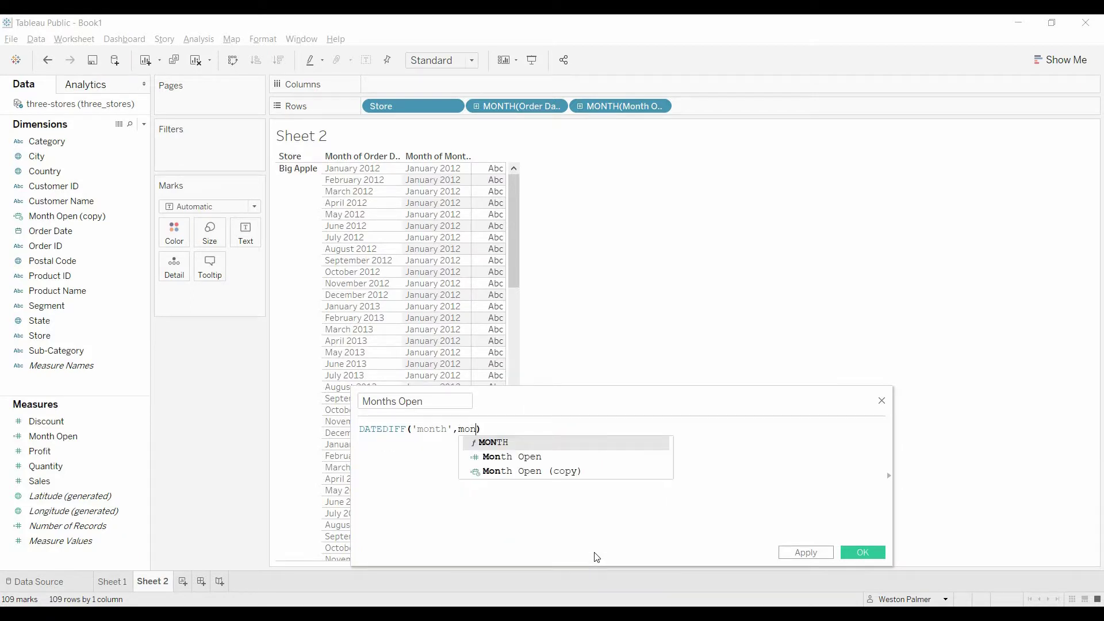
{"action": "key", "text": "Down"}
{"action": "key", "text": "Down"}
{"action": "key", "text": "Return"}
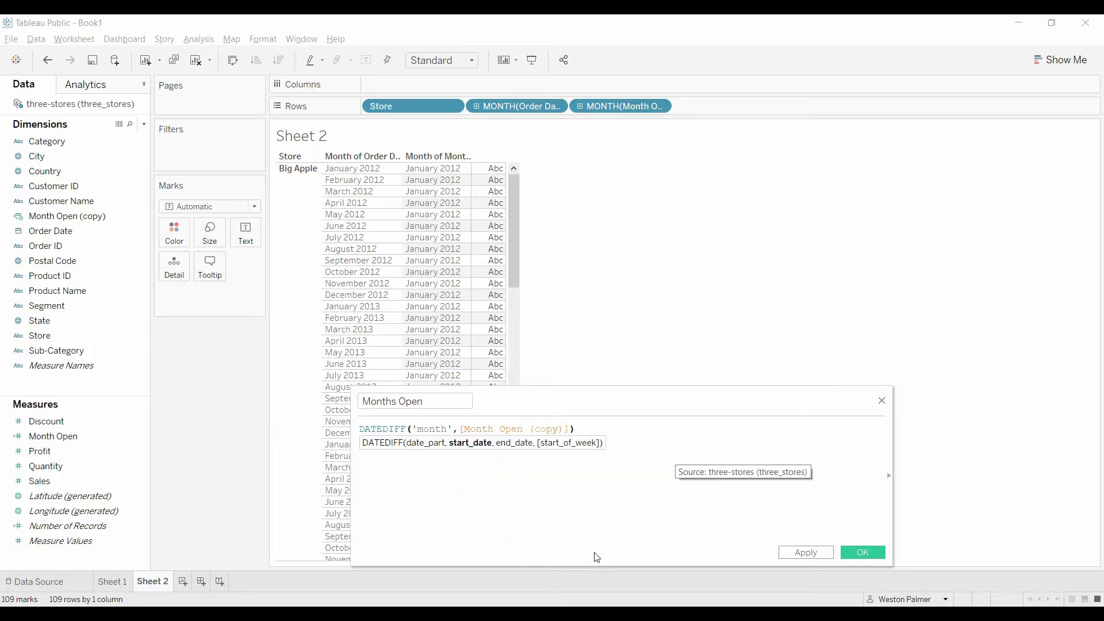
{"action": "type", "text": ","}
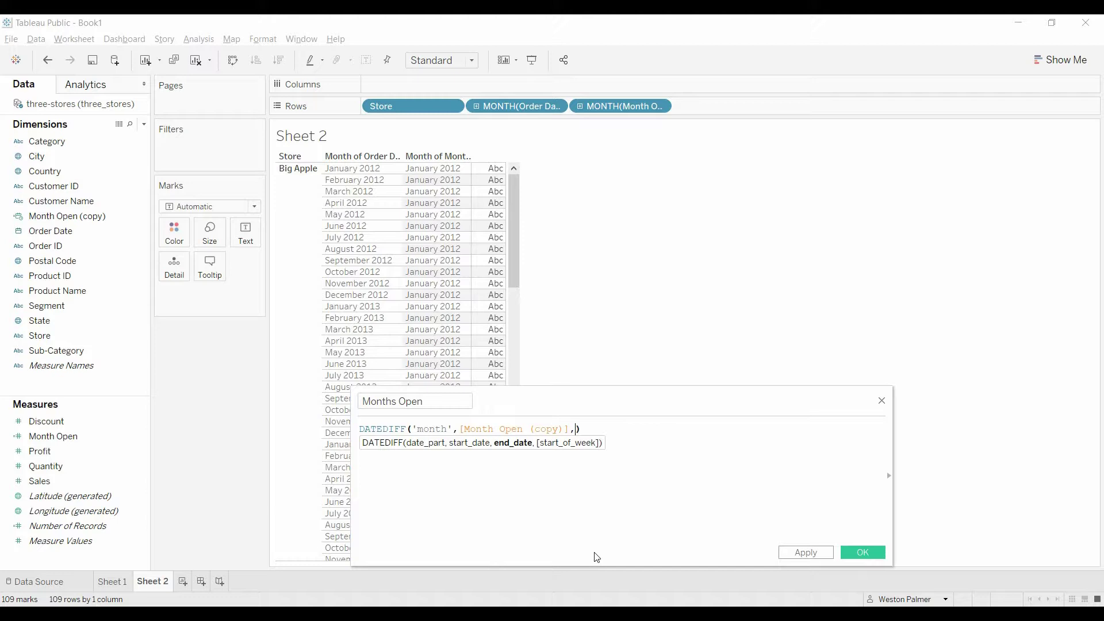
{"action": "type", "text": "ord"}
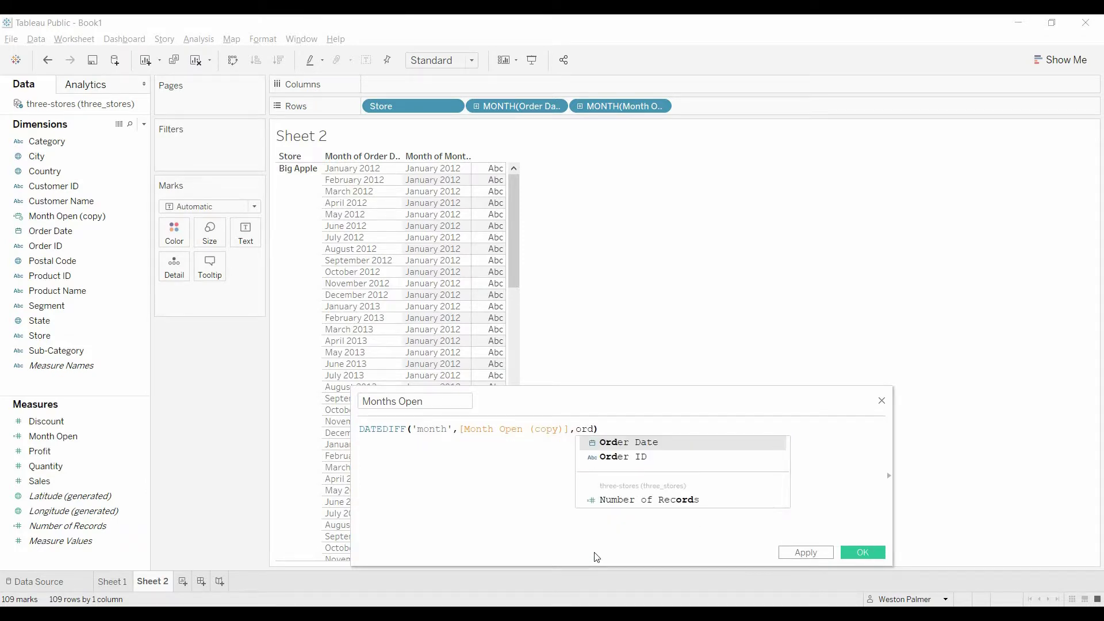
{"action": "key", "text": "Return"}
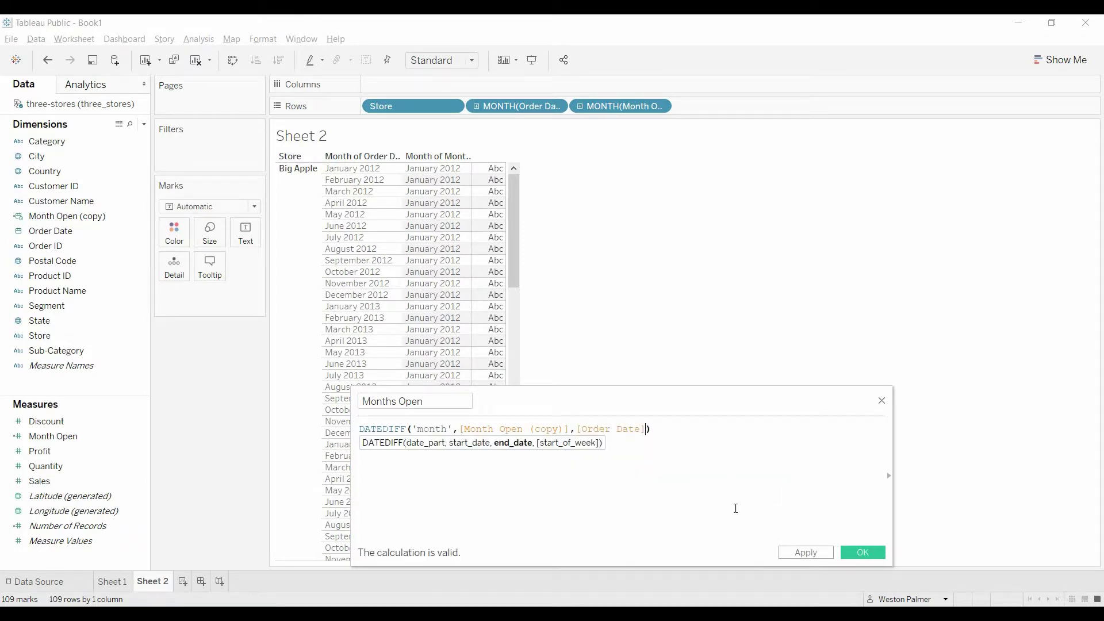
{"action": "left_click", "coordinate": [857, 553]}
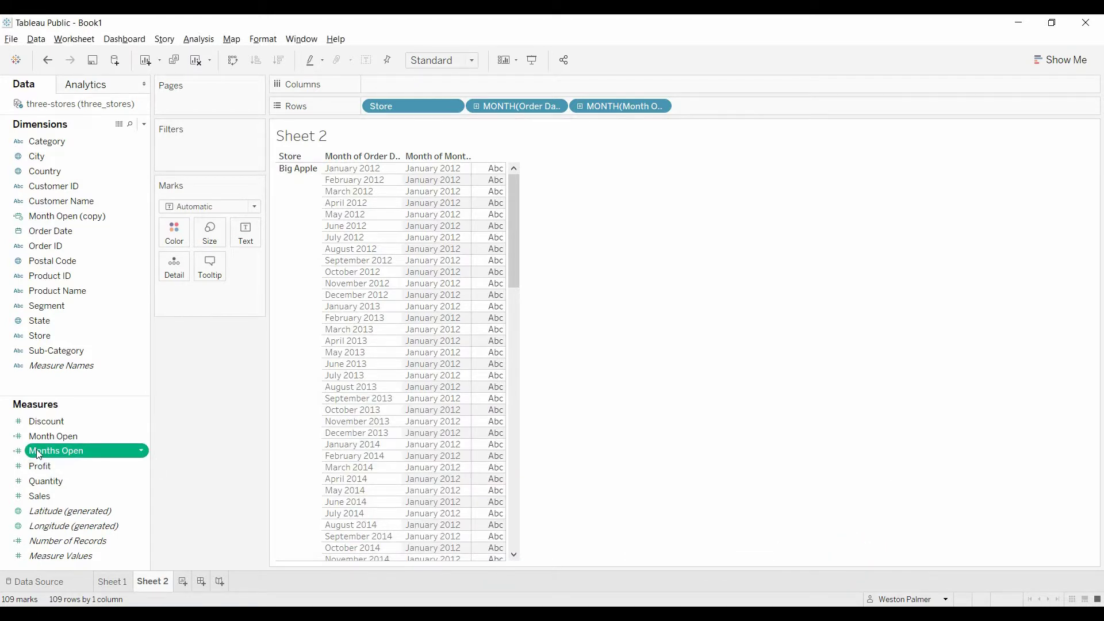
Step: Add Months Open to the Sheet 2 table as text, aggregated as Average instead of Sum
{"action": "left_click_drag", "start_coordinate": [39, 454], "coordinate": [495, 318]}
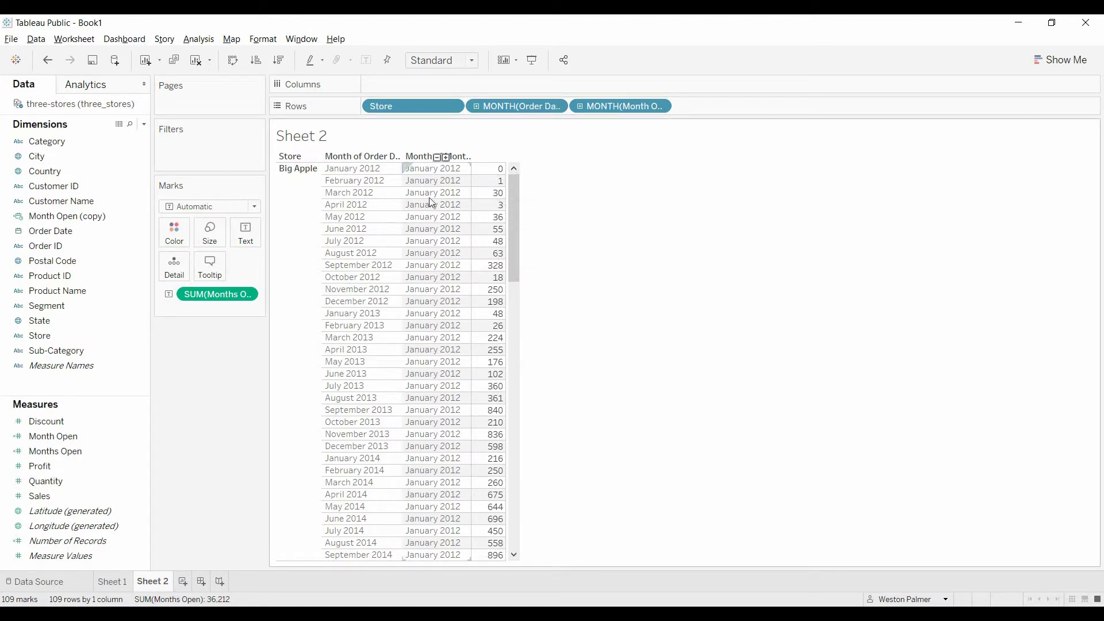
{"action": "left_click", "coordinate": [245, 295]}
{"action": "mouse_move", "coordinate": [239, 411]}
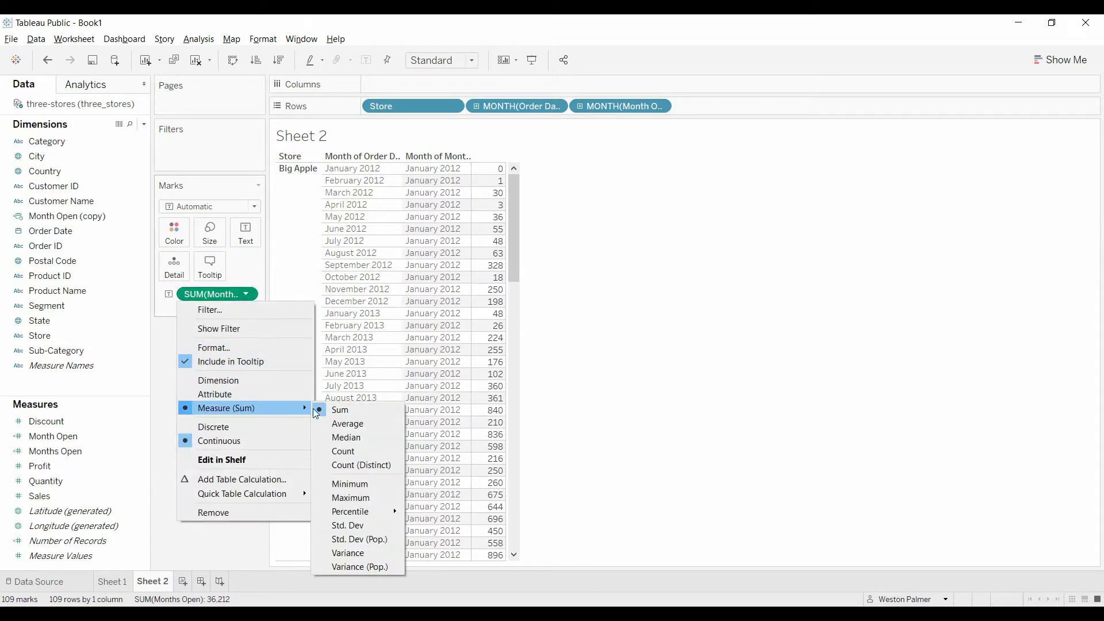
{"action": "left_click", "coordinate": [346, 422]}
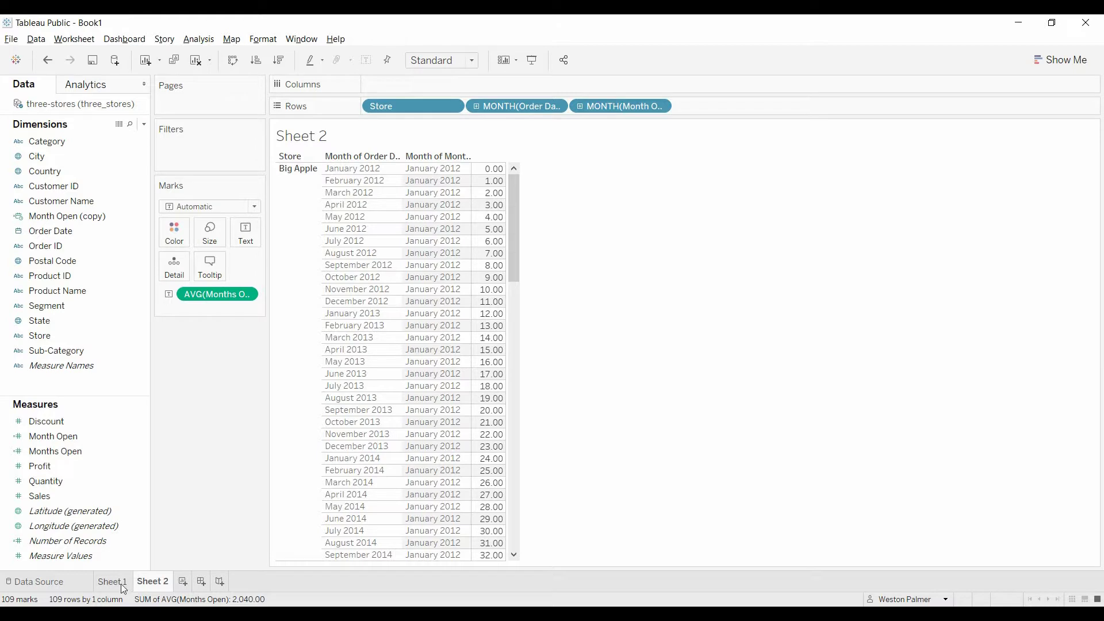
Step: On a new Sheet 3, plot SUM(Profit) on Rows against AVG(Months Open) on Columns
{"action": "left_click", "coordinate": [183, 581]}
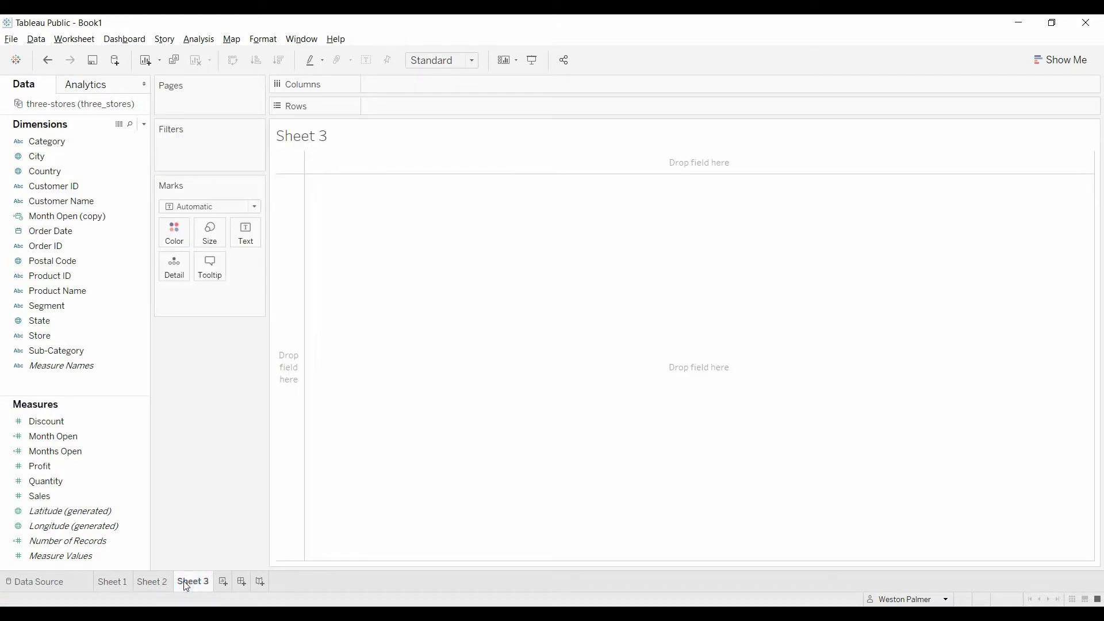
{"action": "left_click", "coordinate": [104, 422]}
{"action": "left_click", "coordinate": [60, 445]}
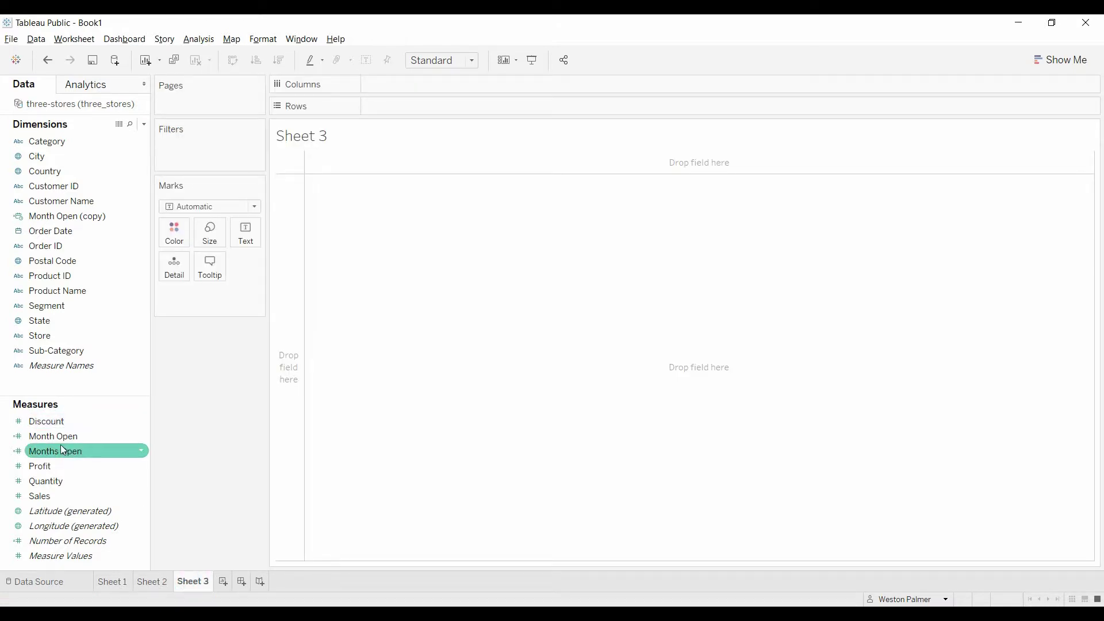
{"action": "left_click", "coordinate": [59, 440]}
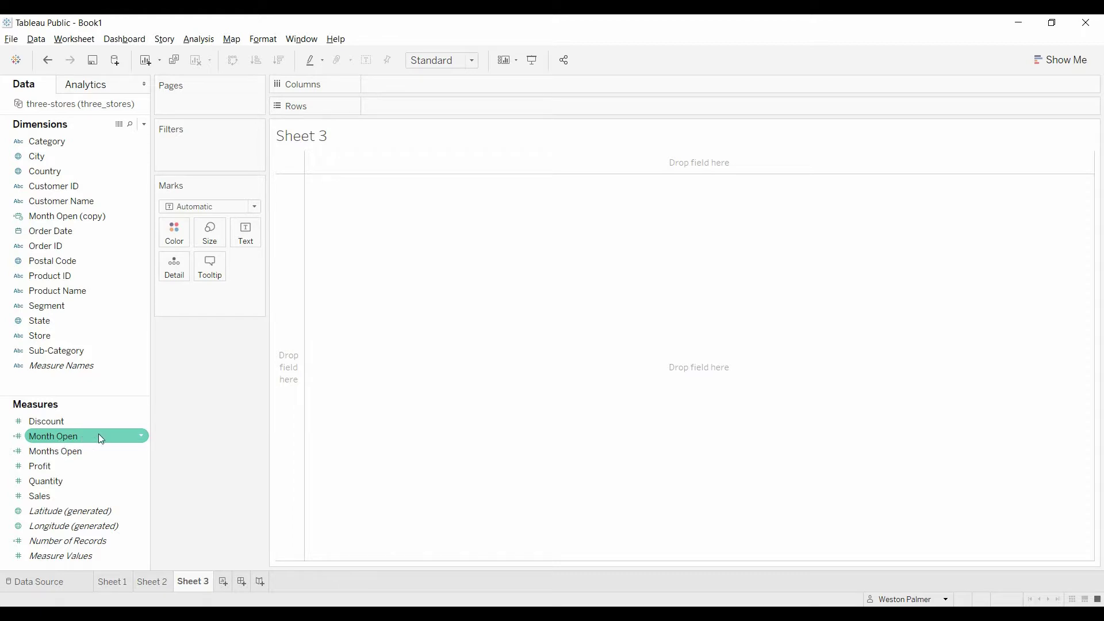
{"action": "left_click", "coordinate": [70, 453]}
{"action": "left_click_drag", "start_coordinate": [70, 453], "coordinate": [409, 94]}
{"action": "left_click", "coordinate": [454, 85]}
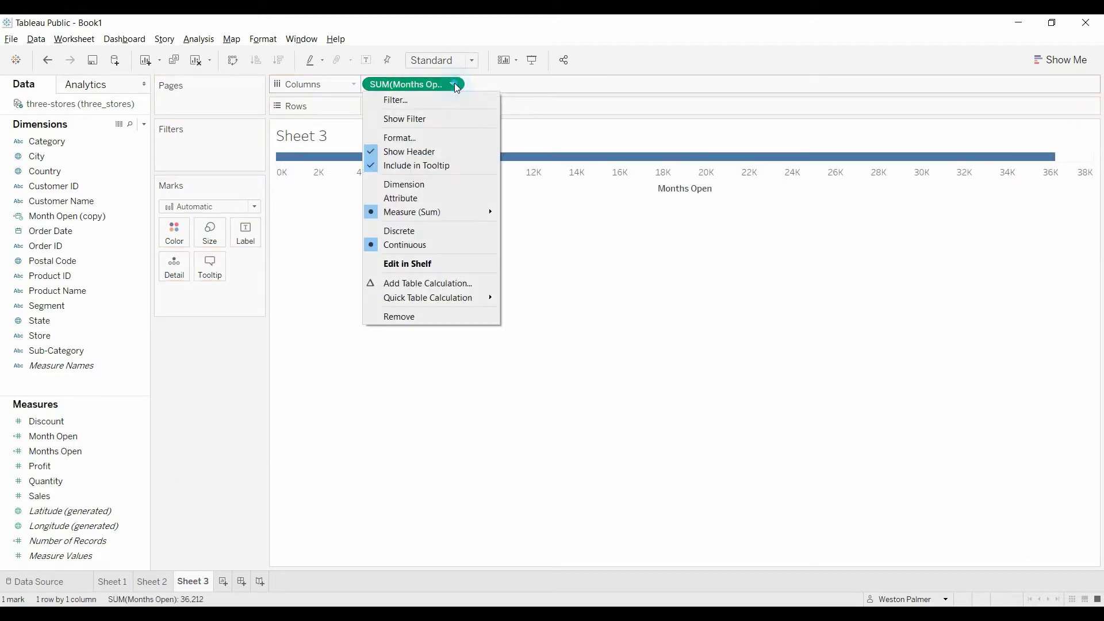
{"action": "mouse_move", "coordinate": [468, 215]}
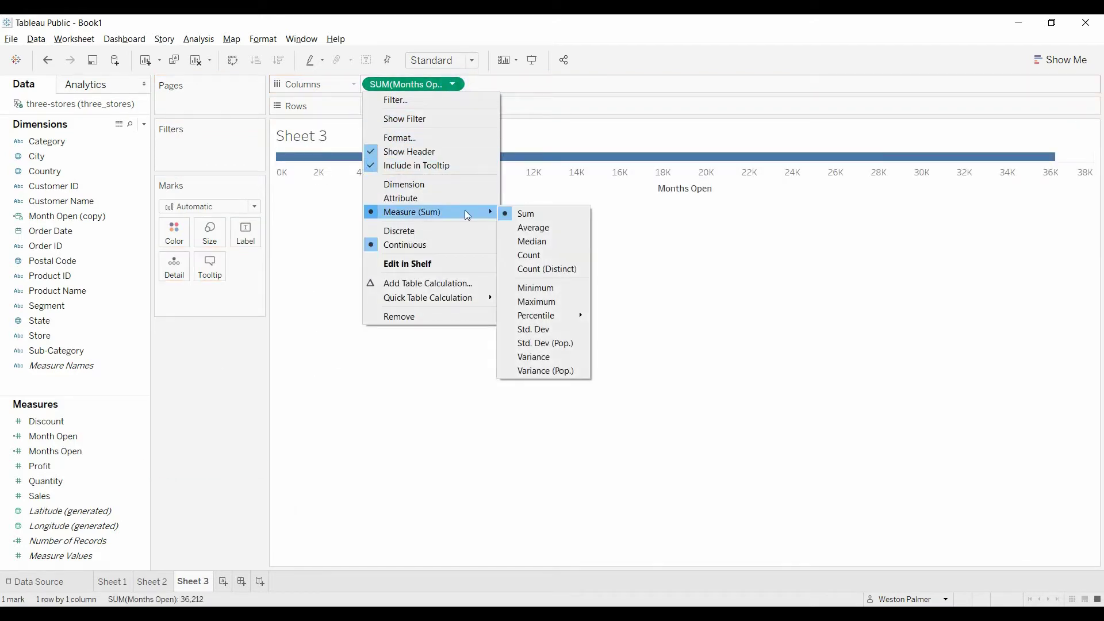
{"action": "left_click", "coordinate": [534, 227]}
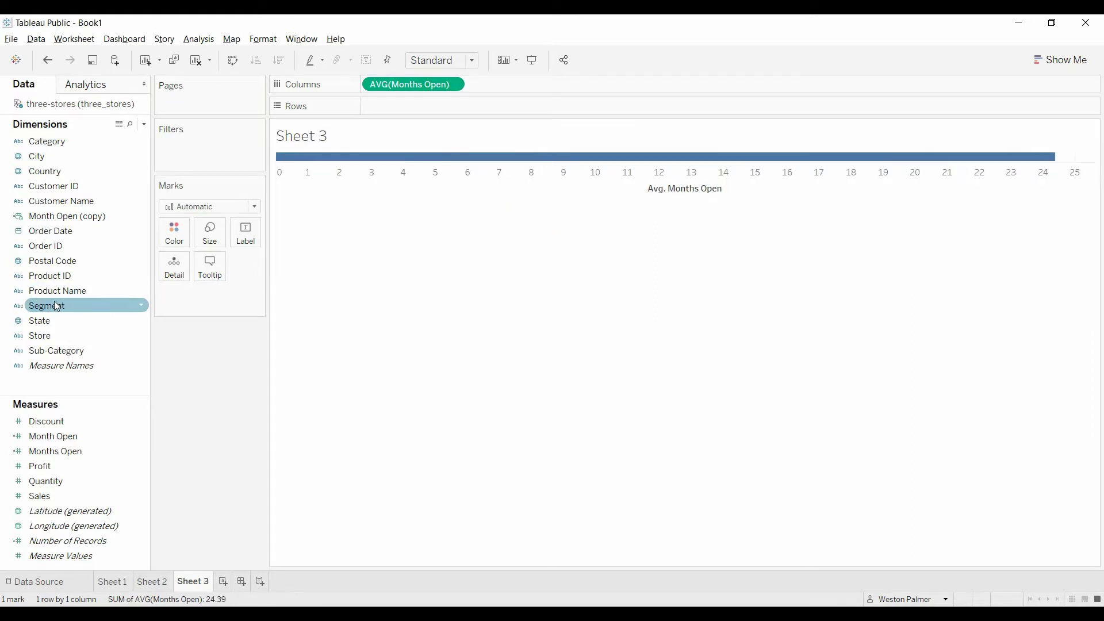
{"action": "left_click", "coordinate": [44, 470]}
{"action": "left_click_drag", "start_coordinate": [44, 475], "coordinate": [389, 113]}
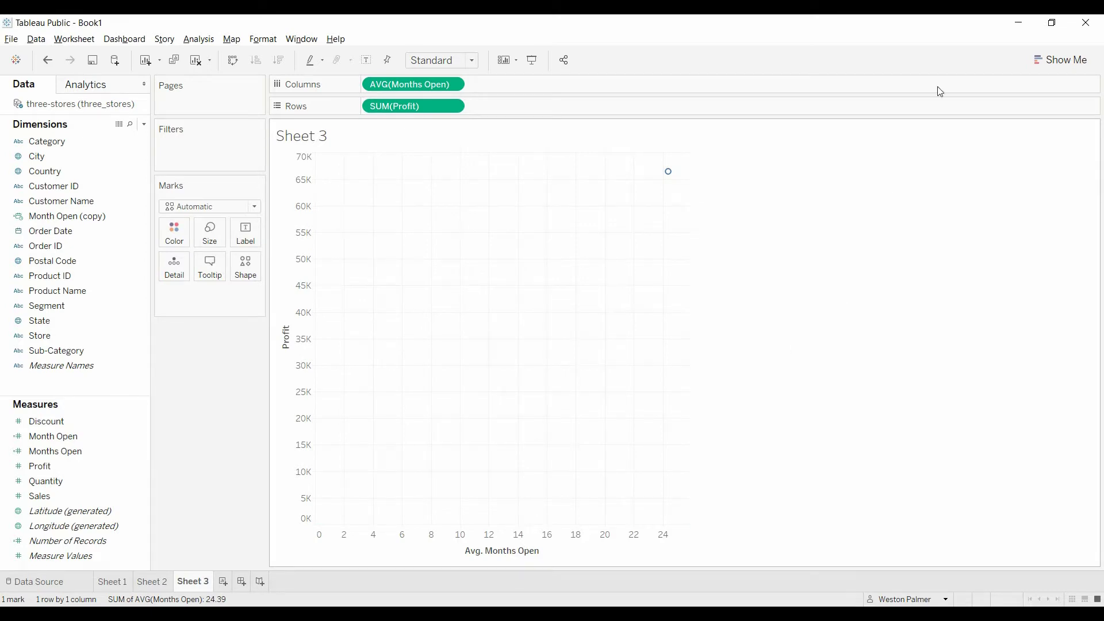
{"action": "left_click", "coordinate": [1061, 60]}
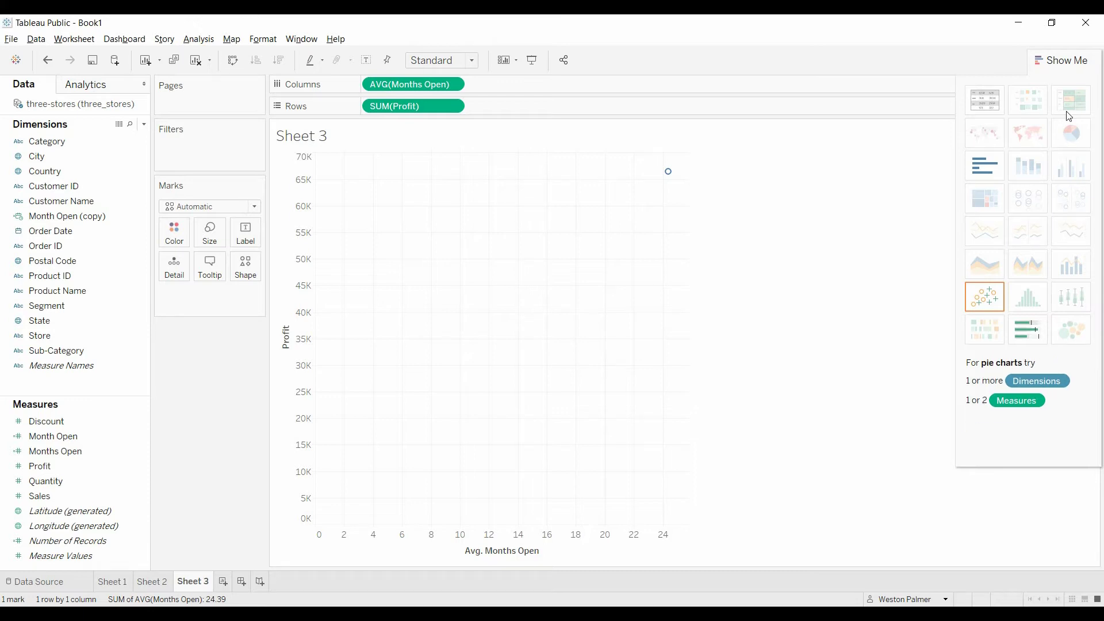
{"action": "left_click", "coordinate": [1062, 60]}
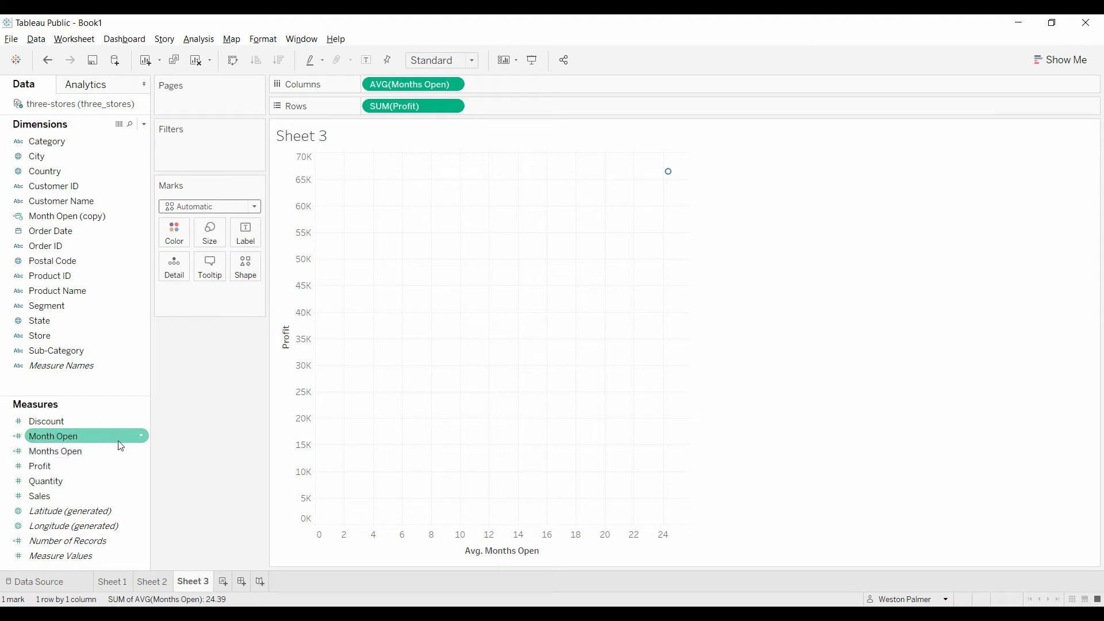
Step: Convert Months Open to a dimension and use it on Columns in place of AVG(Months Open)
{"action": "left_click", "coordinate": [144, 450]}
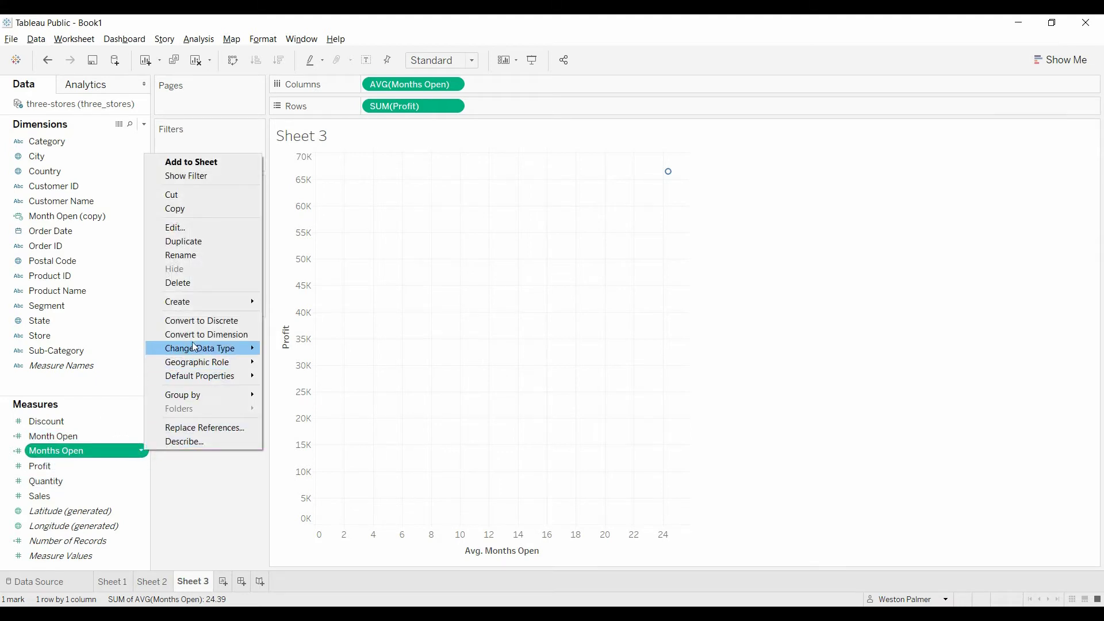
{"action": "left_click", "coordinate": [197, 338]}
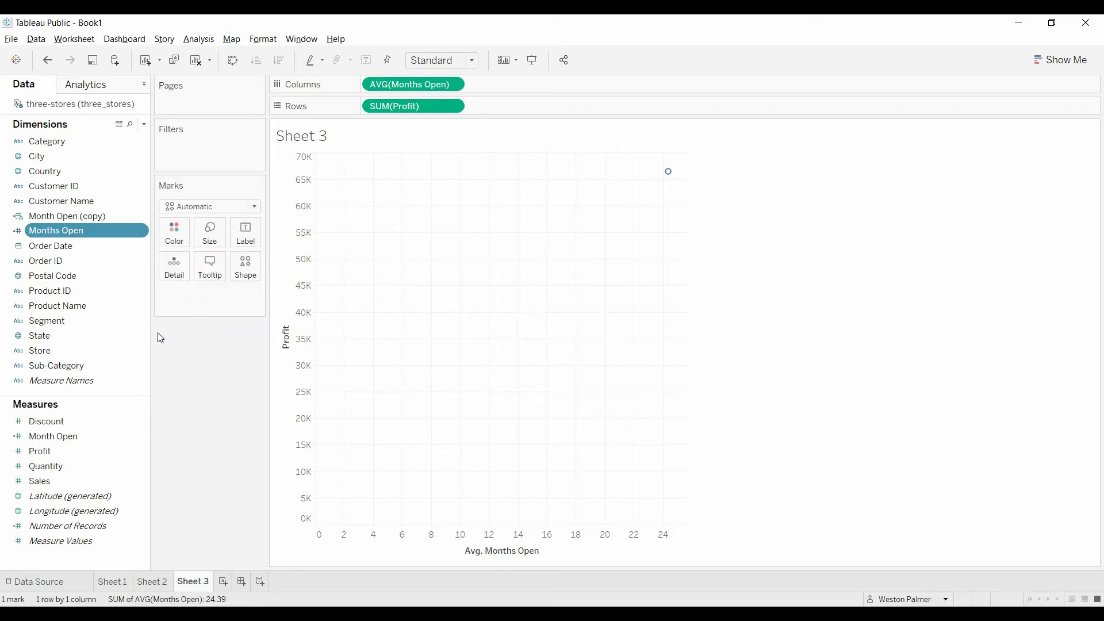
{"action": "left_click_drag", "start_coordinate": [402, 84], "coordinate": [183, 454]}
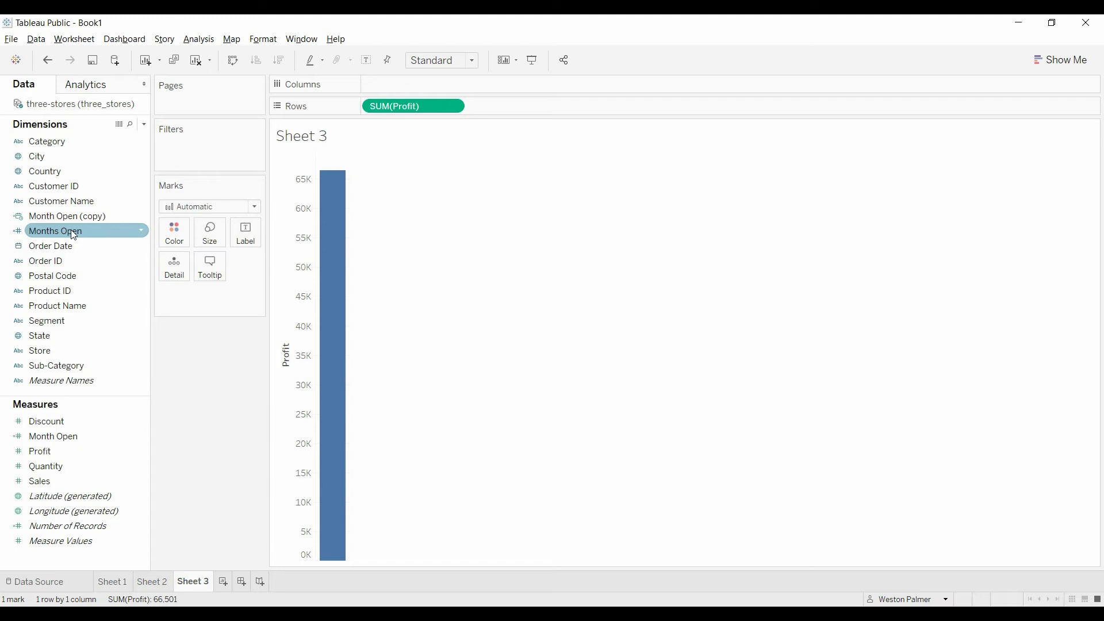
{"action": "left_click_drag", "start_coordinate": [78, 236], "coordinate": [439, 93]}
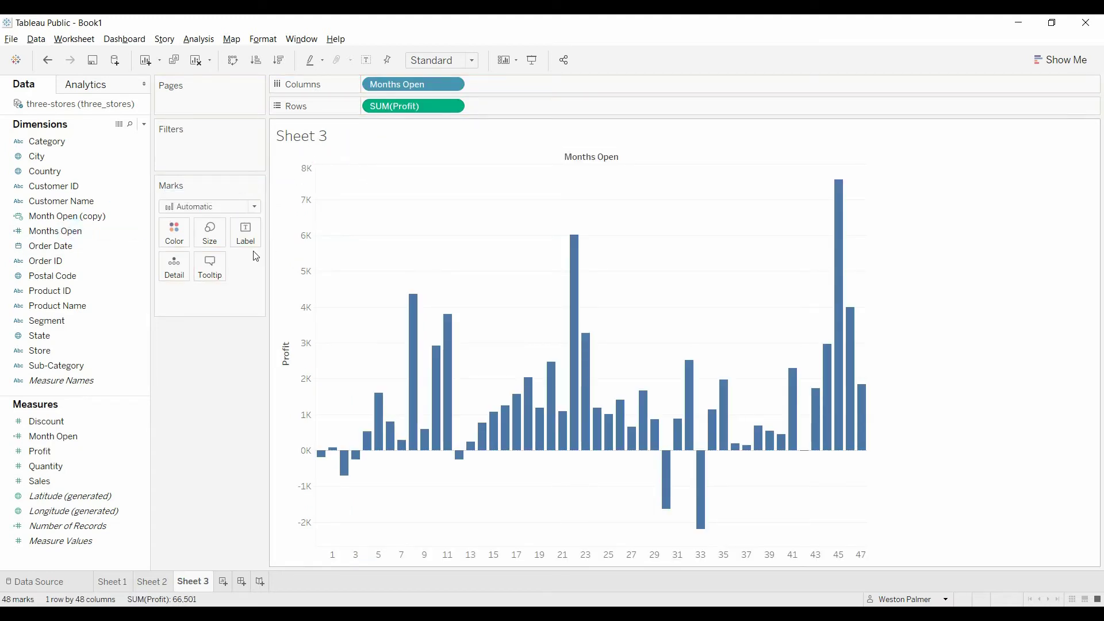
Step: Switch the mark type to Line and colour a separate line for each Store
{"action": "left_click", "coordinate": [257, 208]}
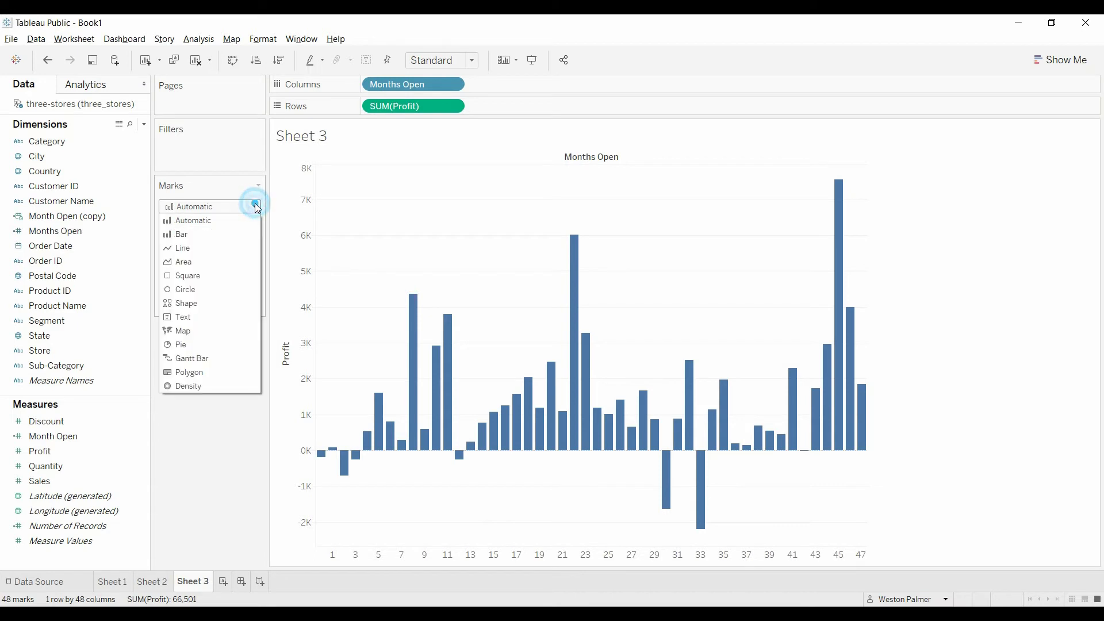
{"action": "left_click", "coordinate": [225, 249]}
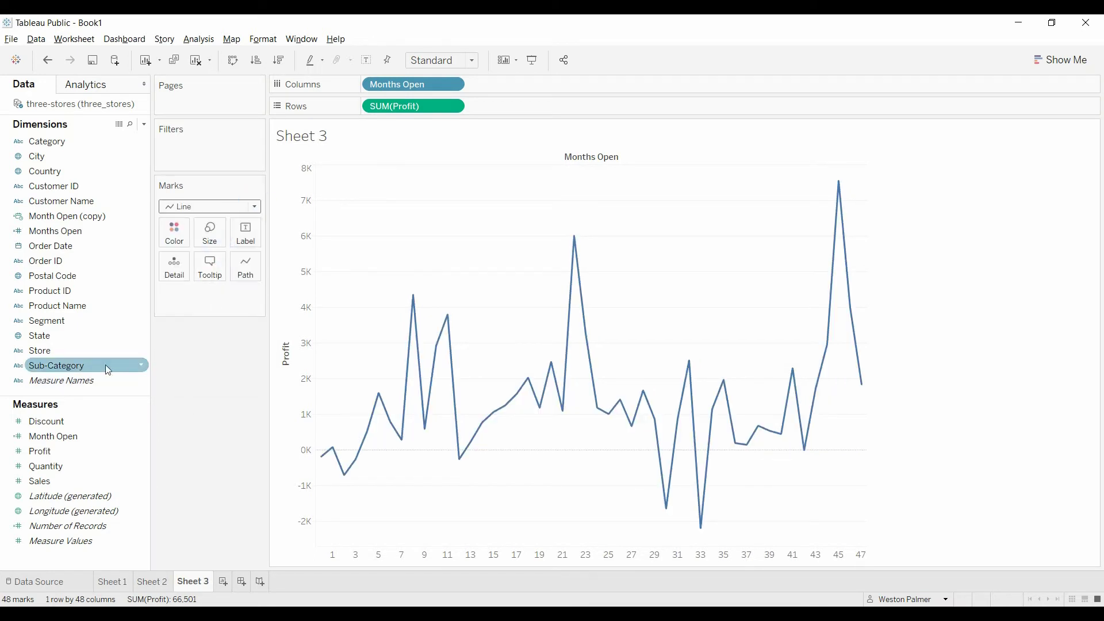
{"action": "left_click_drag", "start_coordinate": [39, 351], "coordinate": [172, 233]}
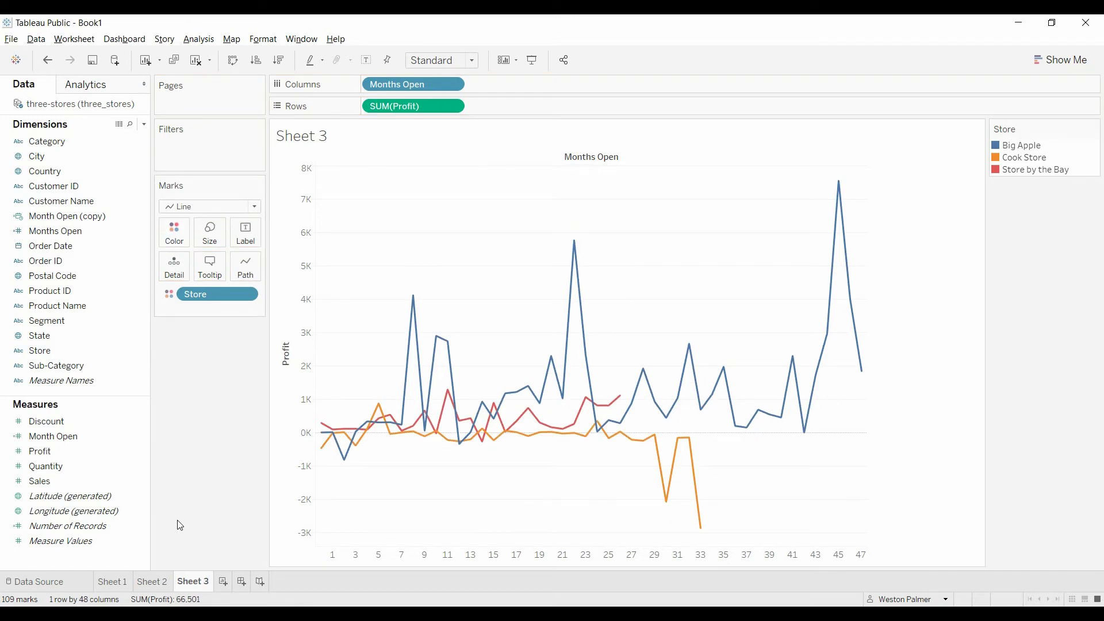